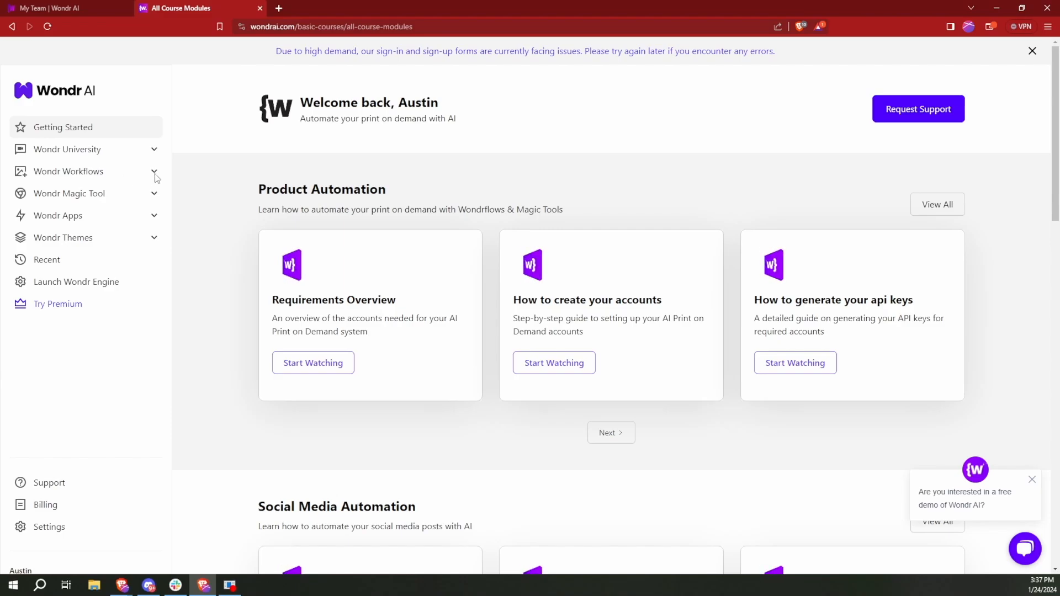
- Open the Premium Workflows catalogue and browse the available product automations
click(155, 173)
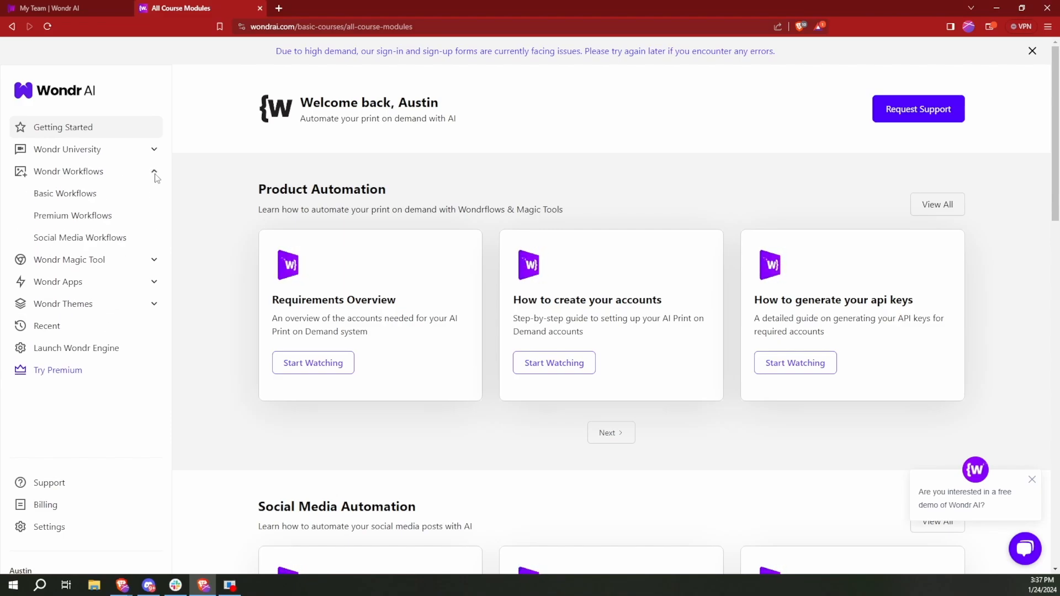
click(72, 216)
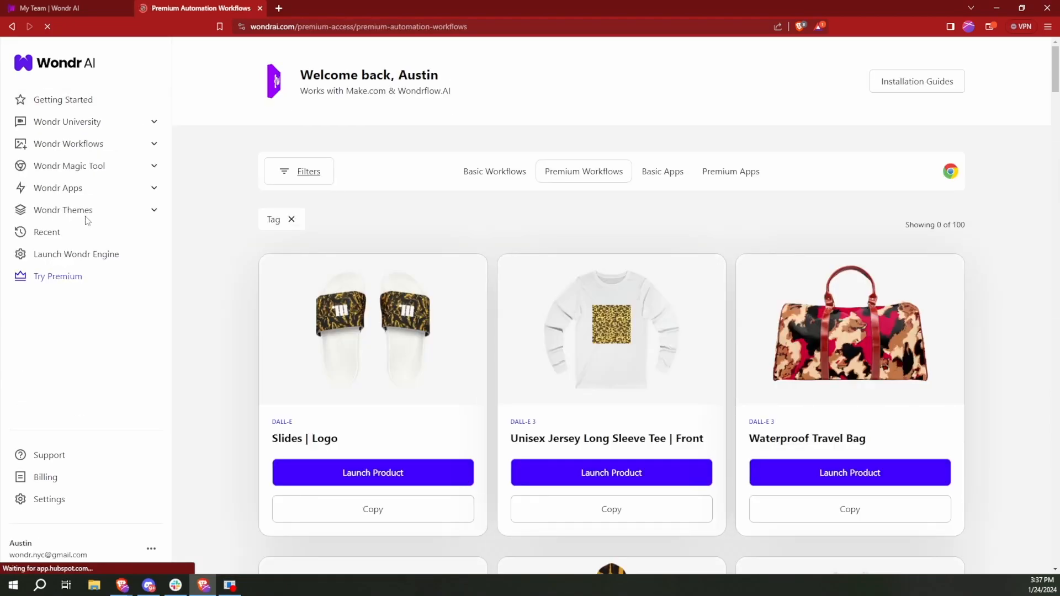
scroll(491, 220, down, 2)
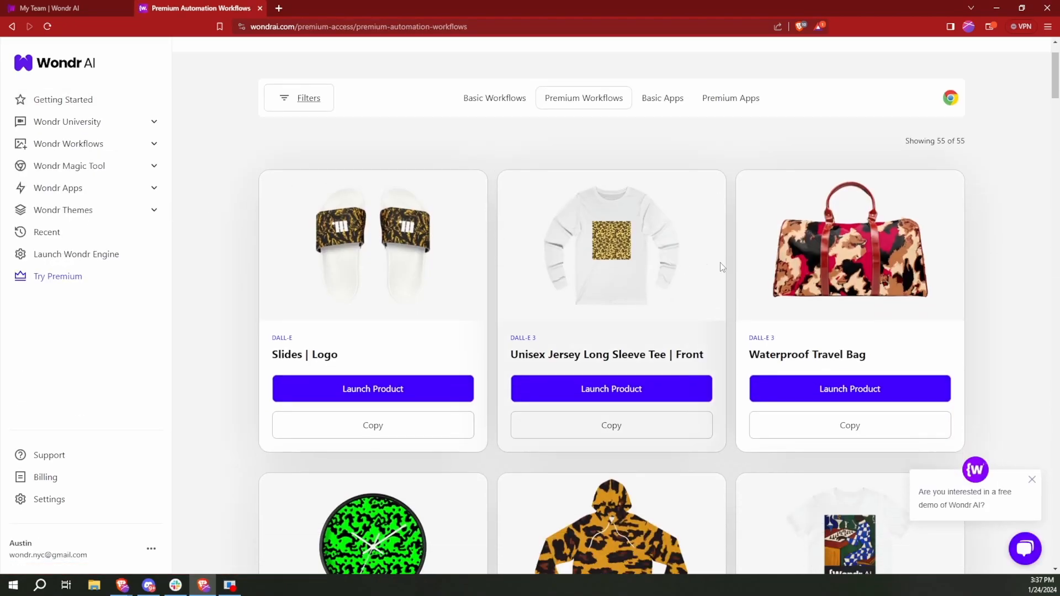
scroll(607, 338, down, 2)
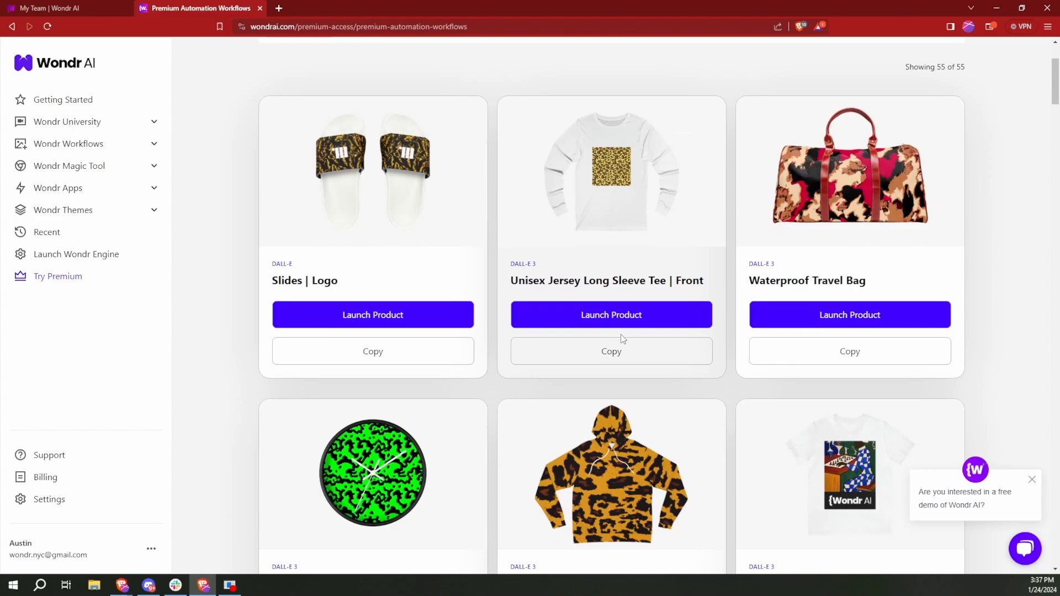
scroll(623, 339, down, 2)
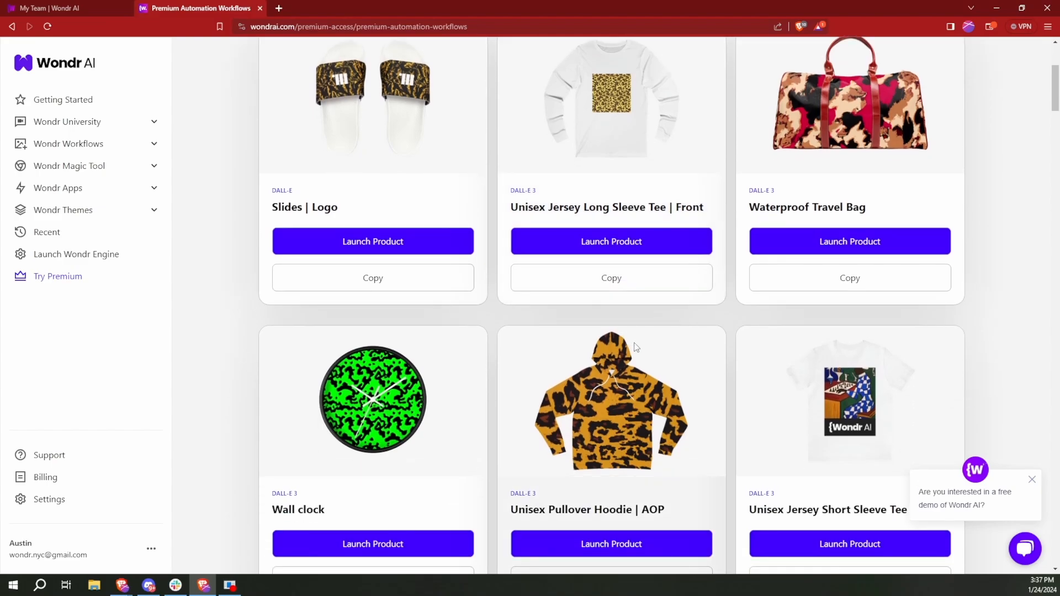
scroll(635, 348, up, 2)
scroll(635, 347, down, 6)
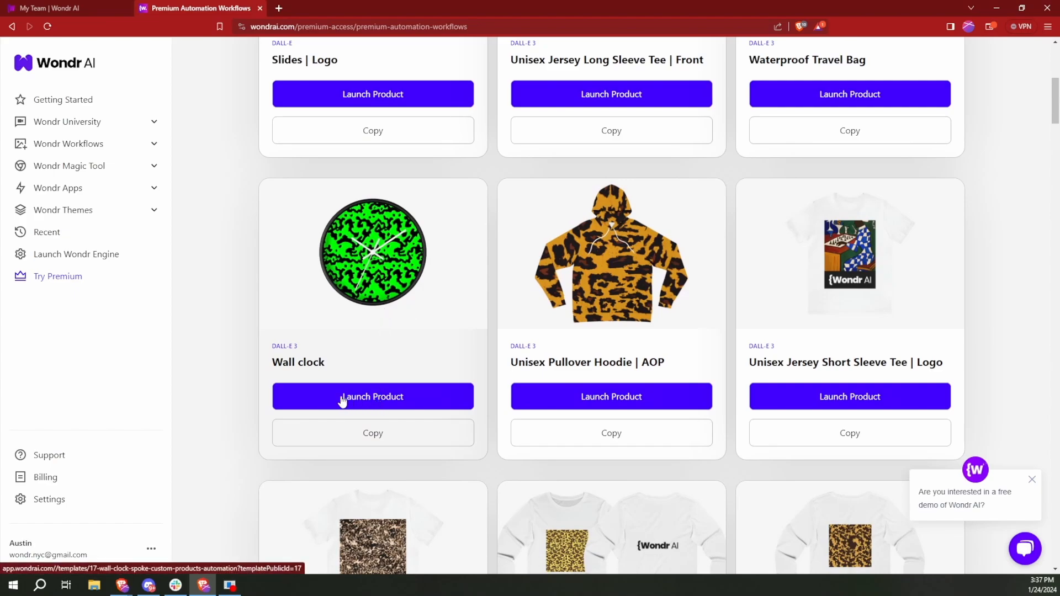
- Launch the Wall clock product template and start its guided setup
click(382, 402)
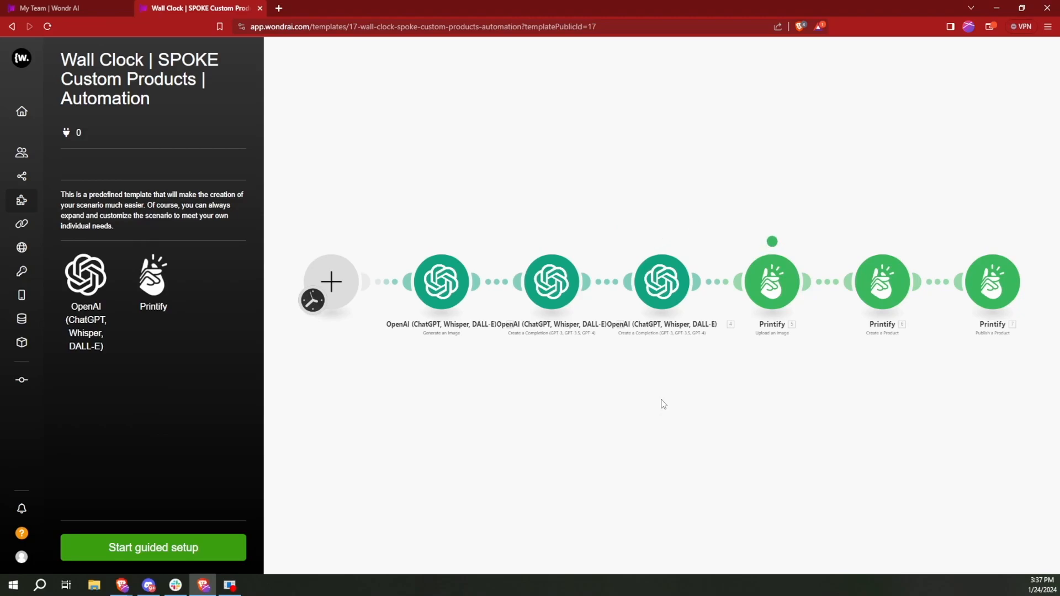
click(172, 558)
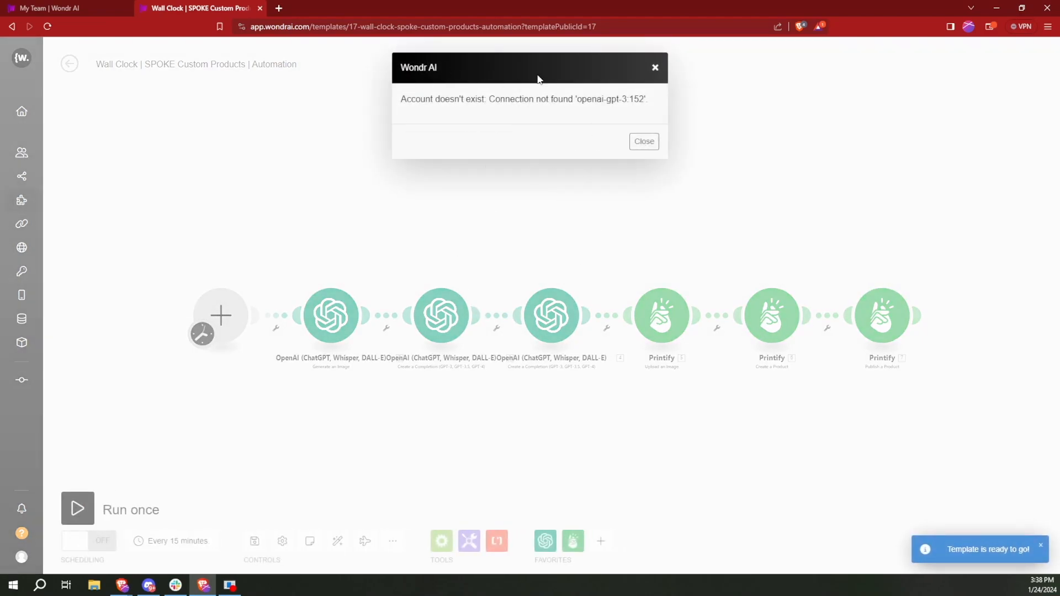
click(642, 142)
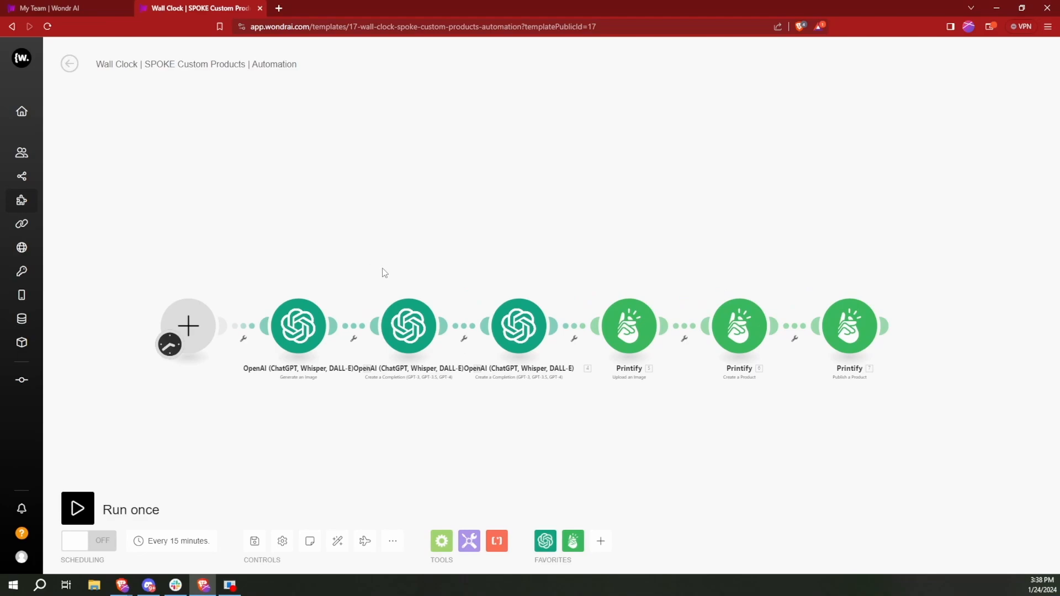
- Start a new connection for the OpenAI image generation module and name it WONDR DEMO CONNECTION
click(300, 335)
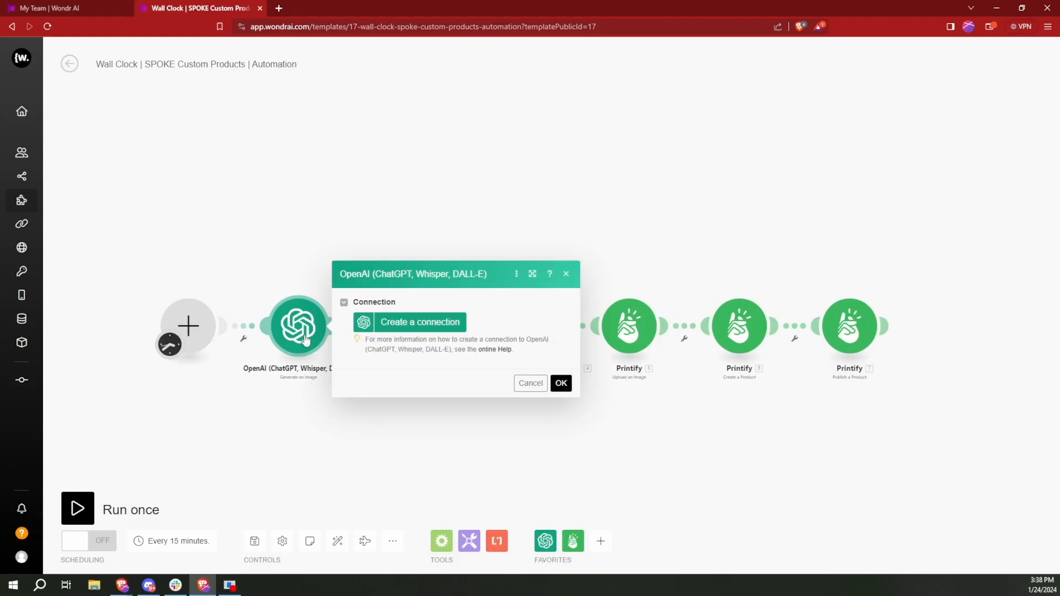
click(422, 328)
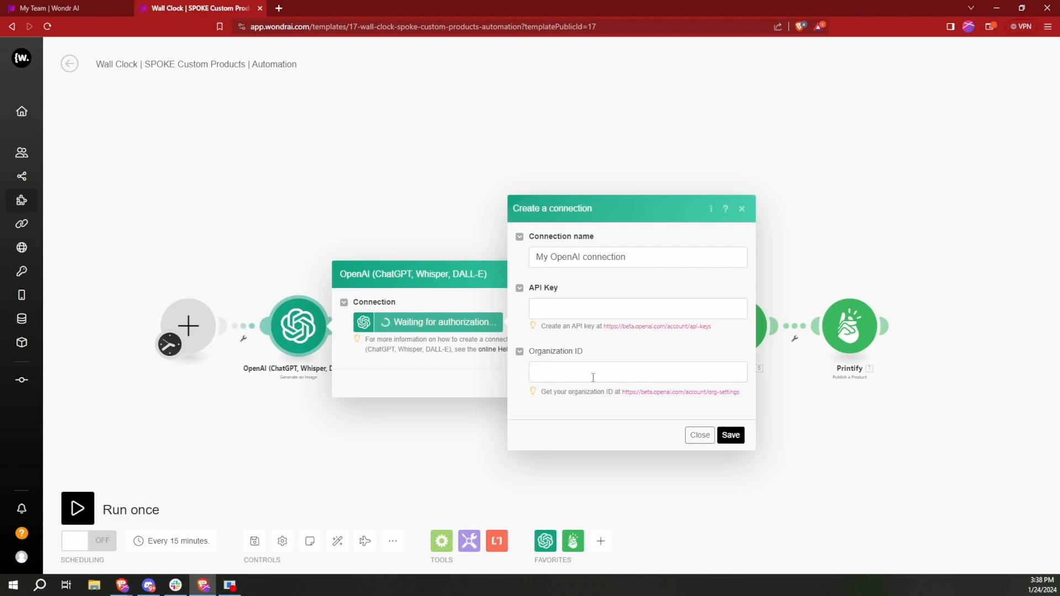
drag(638, 254, 536, 253)
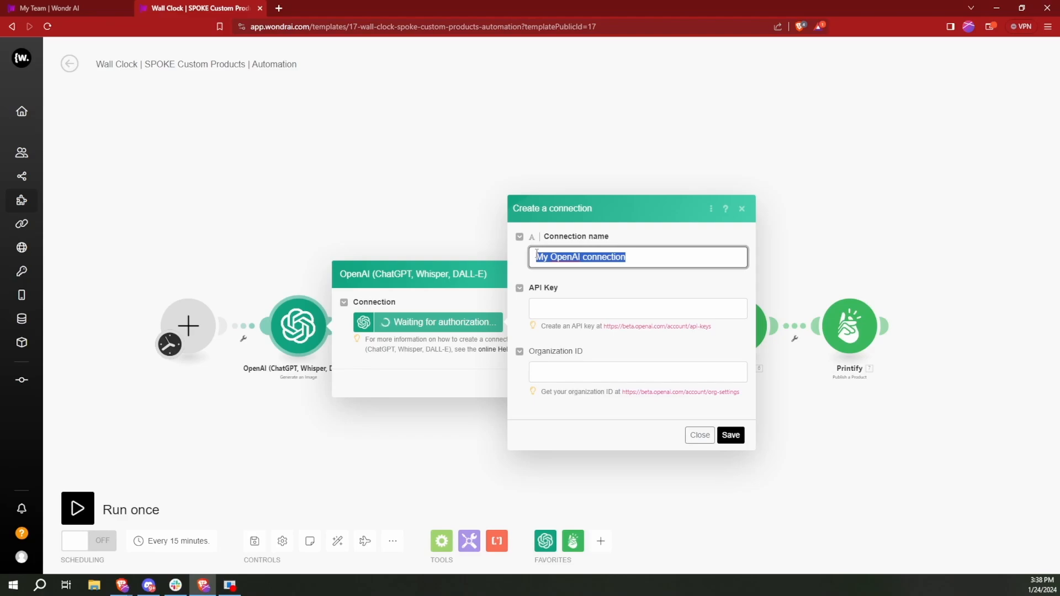
text(WONDR DEM)
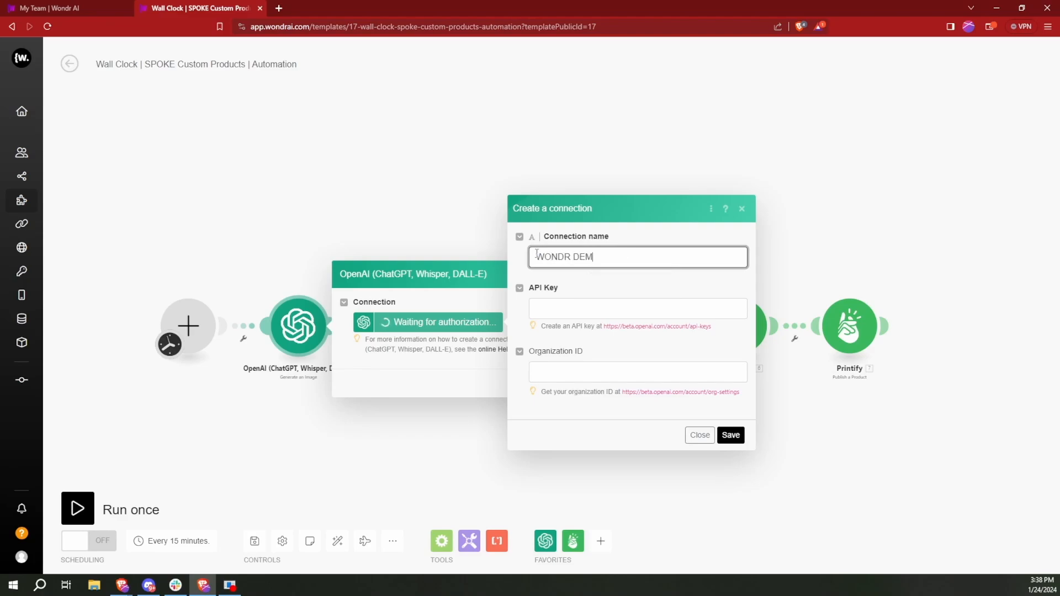
text(O CONNECTION)
- Open the OpenAI API keys address given in the connection form in a new browser tab
drag(605, 326, 715, 331)
key(ctrl+c)
key(ctrl+t)
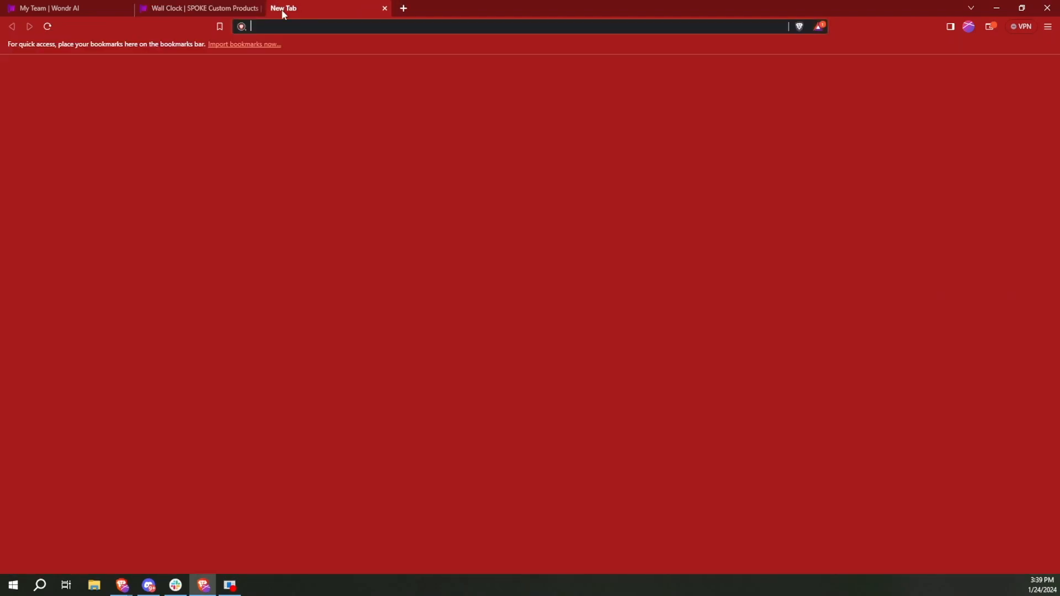
key(ctrl+v)
key(Return)
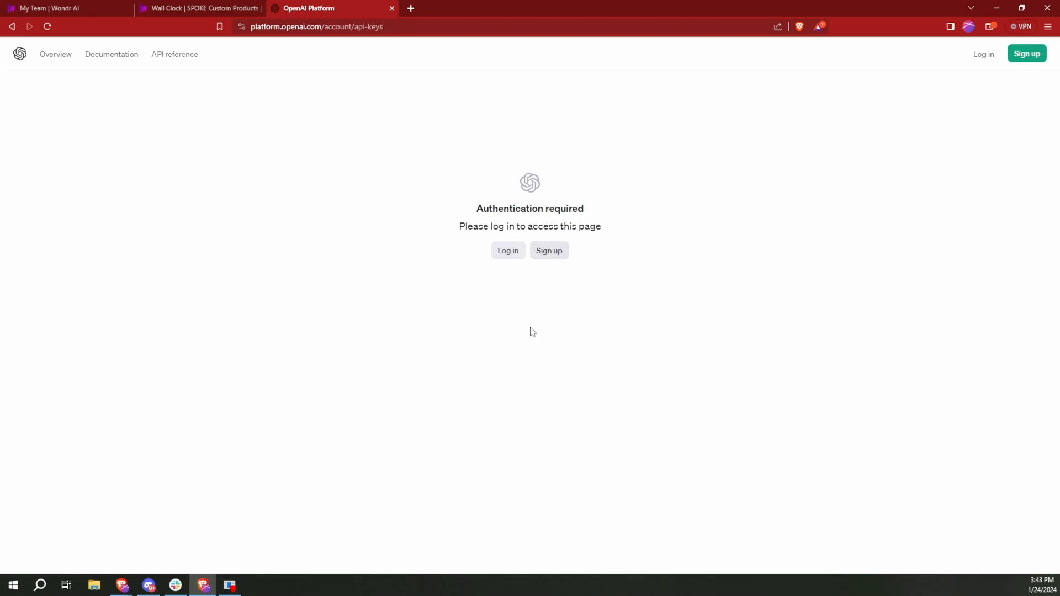
- Log in to the OpenAI platform with the Google account
click(512, 256)
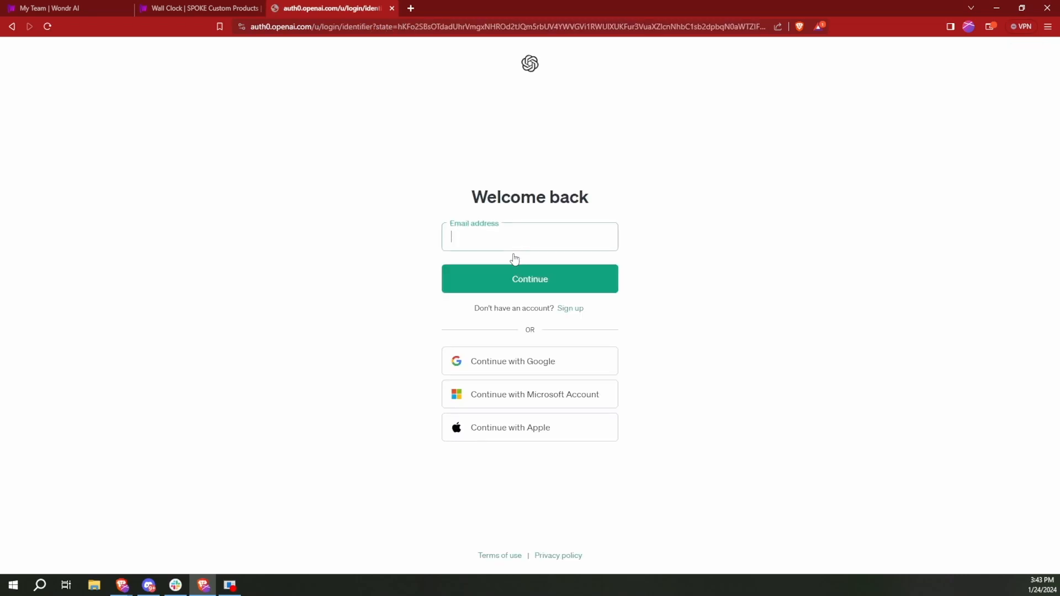
click(549, 366)
click(499, 298)
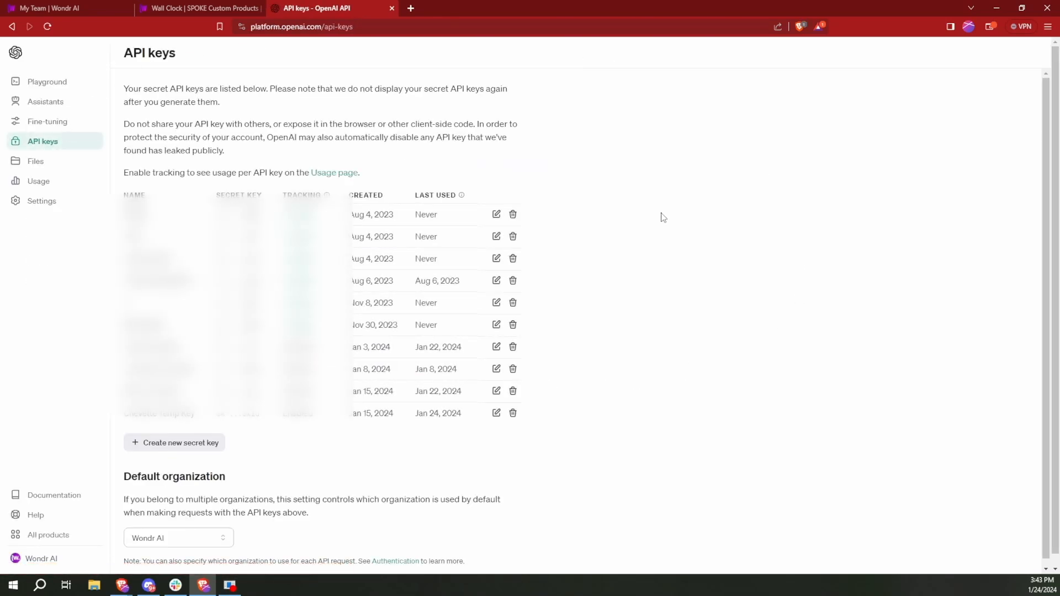
- Create a new OpenAI secret key named DEMOKEY
scroll(669, 226, down, 2)
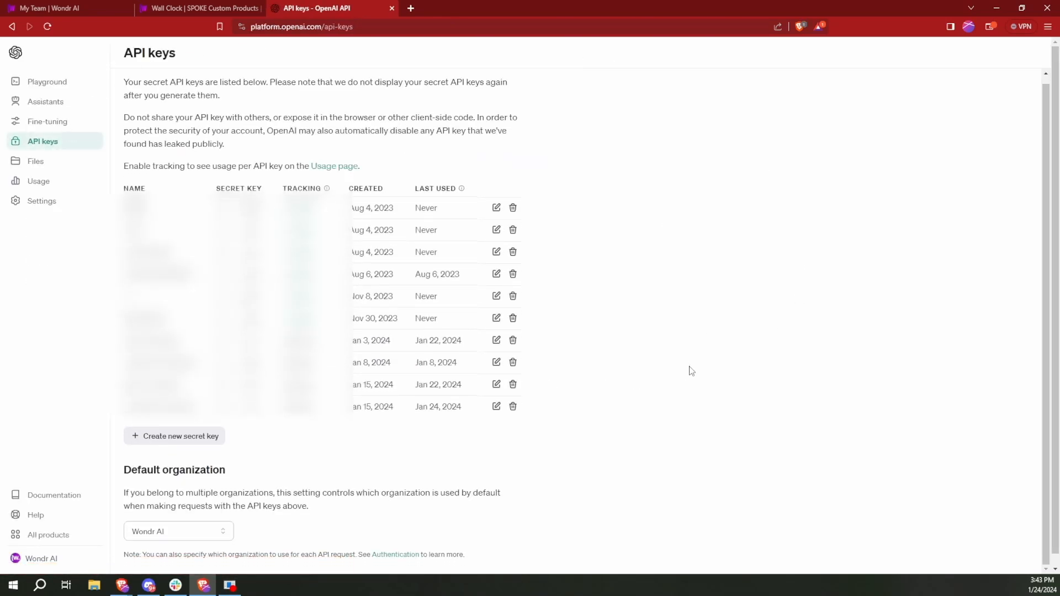
click(167, 437)
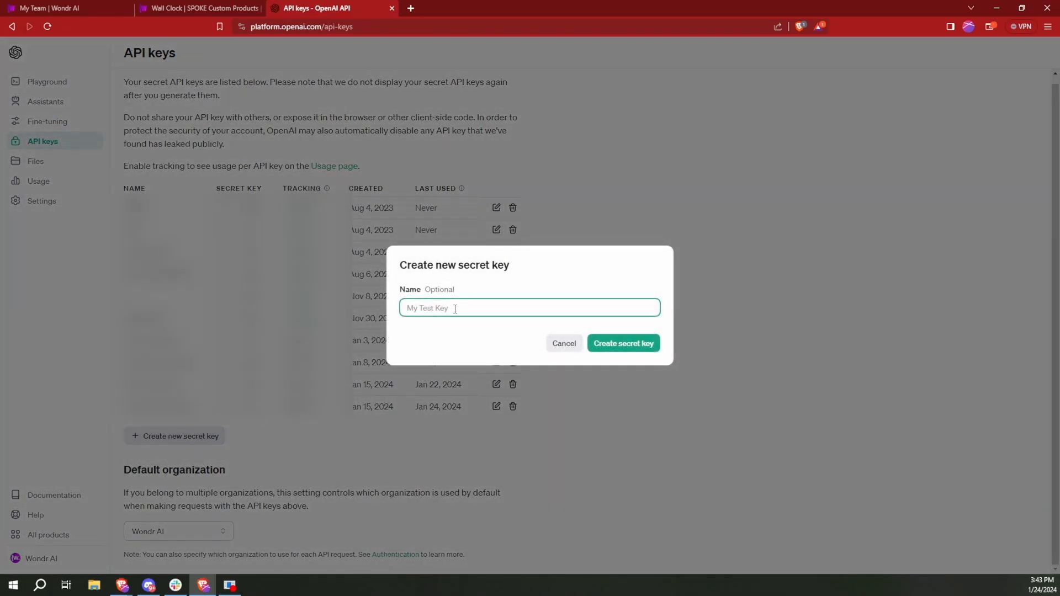
text(DEMOKEY)
click(621, 342)
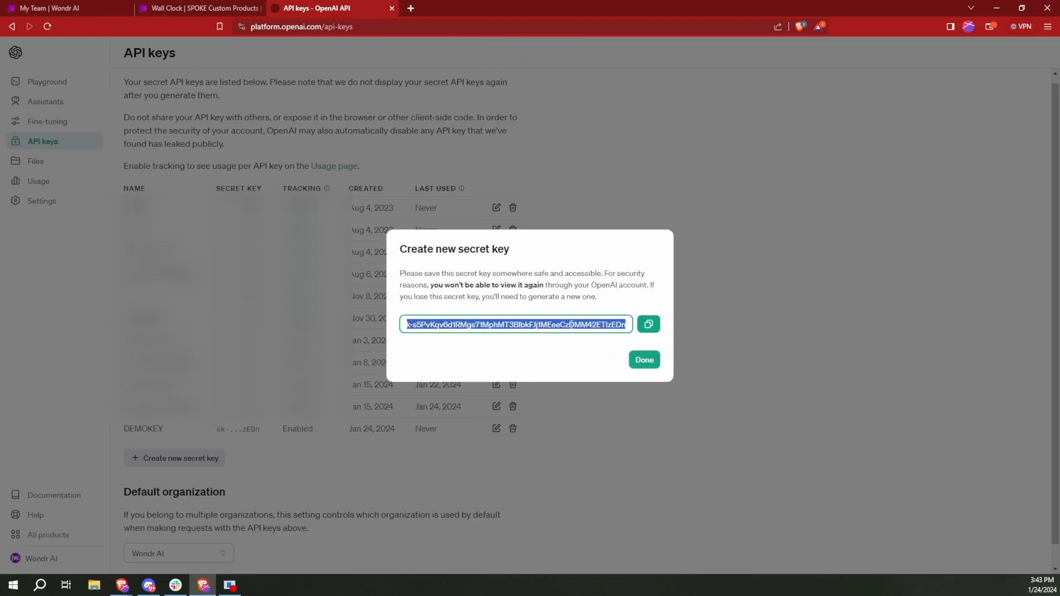
- Copy the new secret key and paste it into the API Key field of the Wondr AI connection
click(649, 324)
double_click(649, 325)
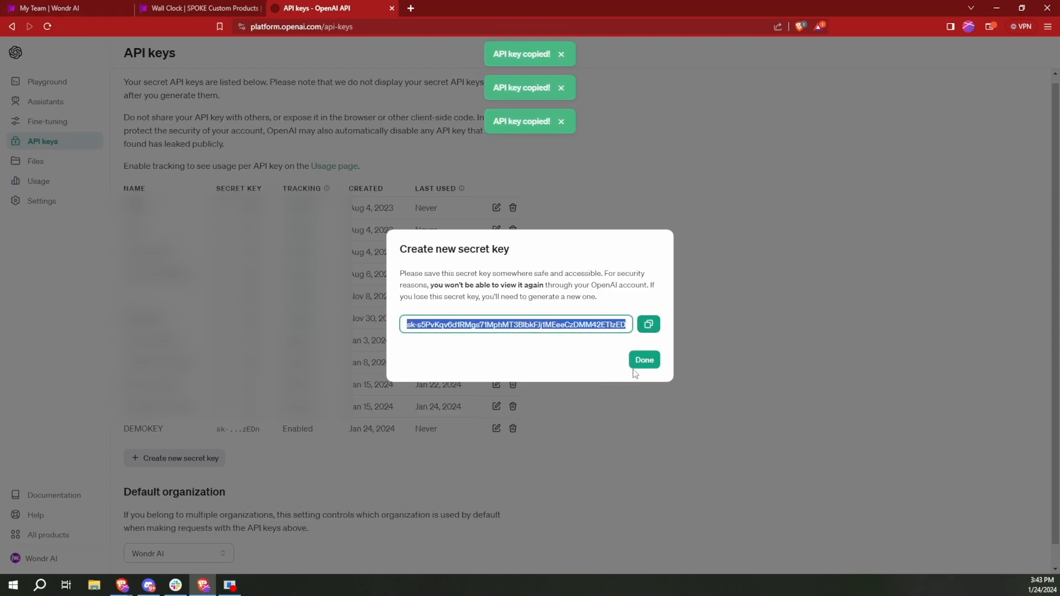
click(174, 5)
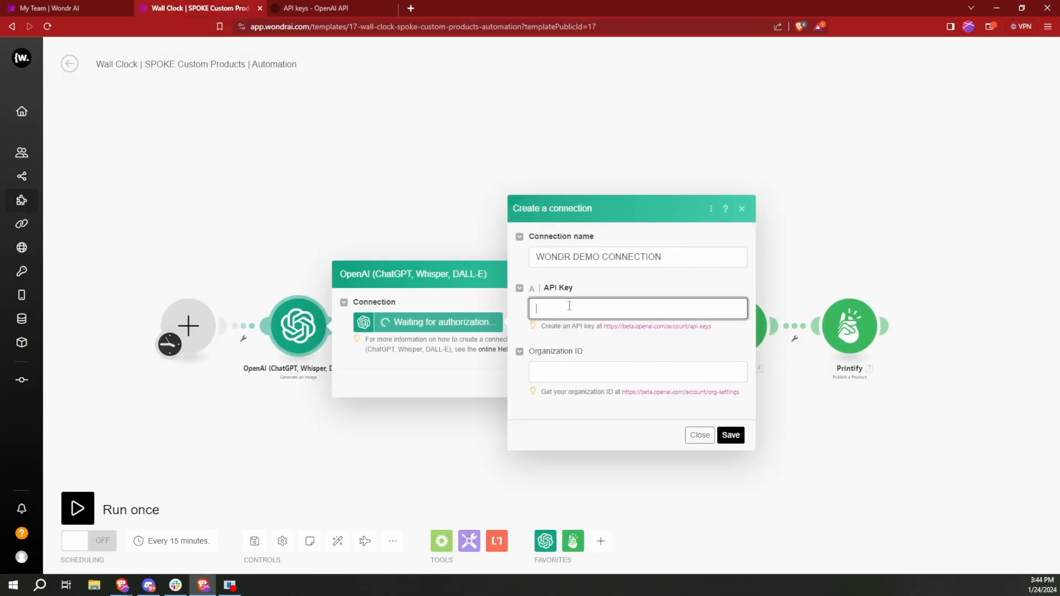
key(ctrl+v)
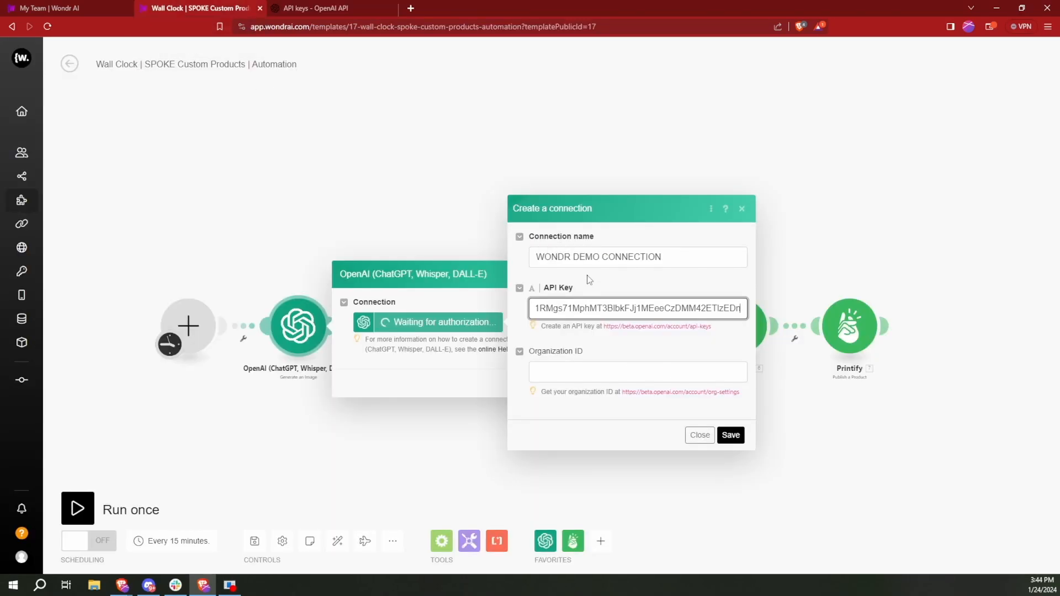
- Close the new key's dialog on the OpenAI platform and copy the organization ID from the organization settings
click(330, 6)
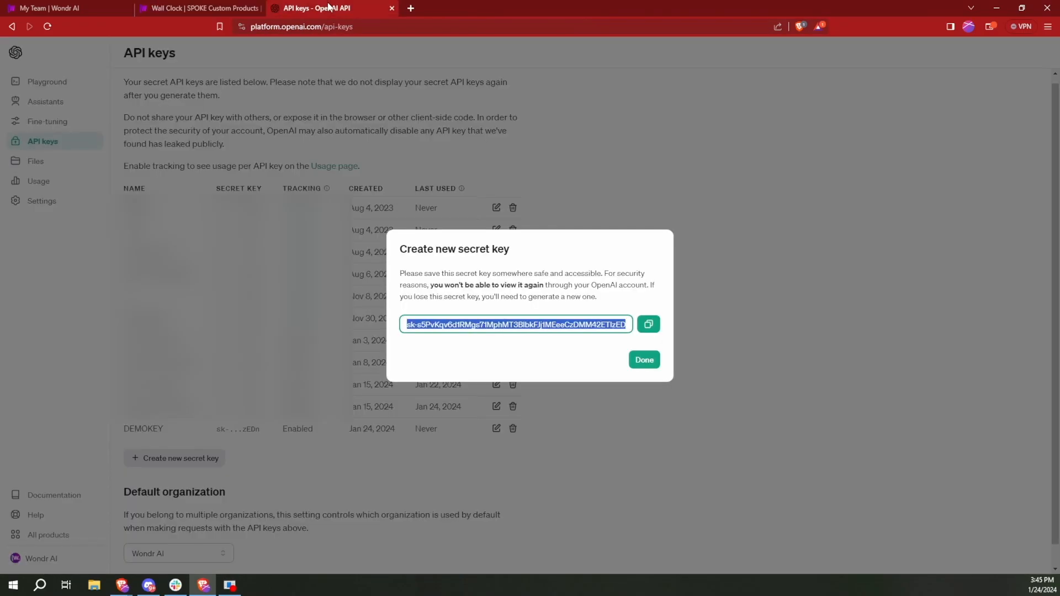
click(645, 360)
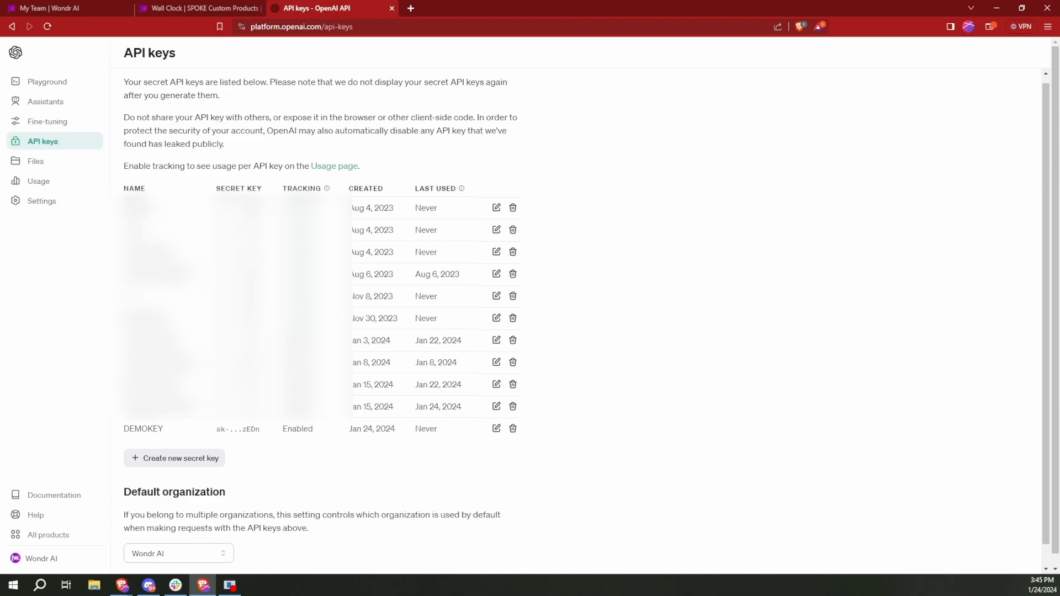
click(62, 207)
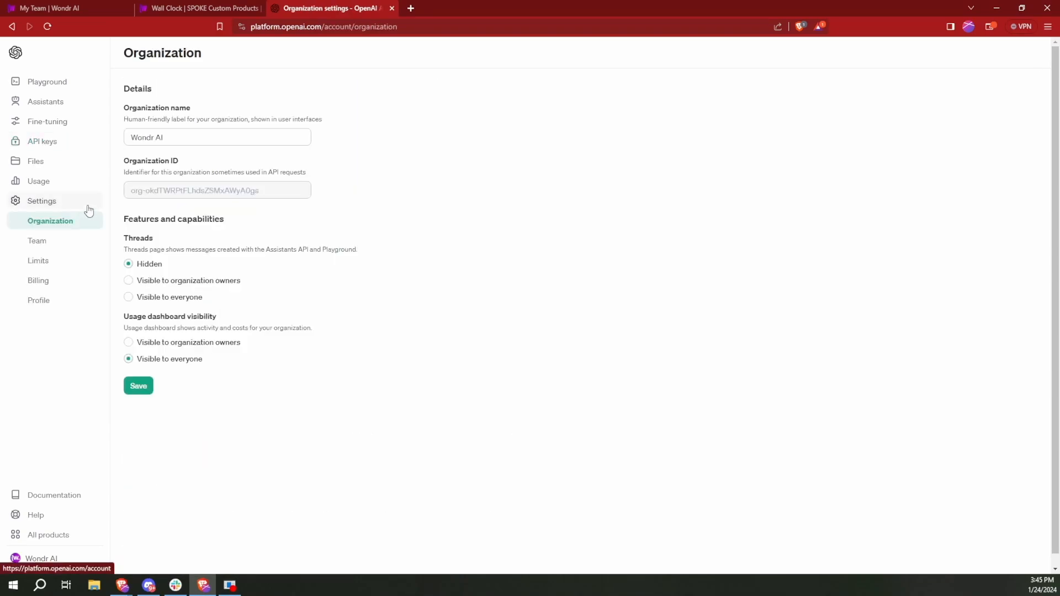
triple_click(226, 194)
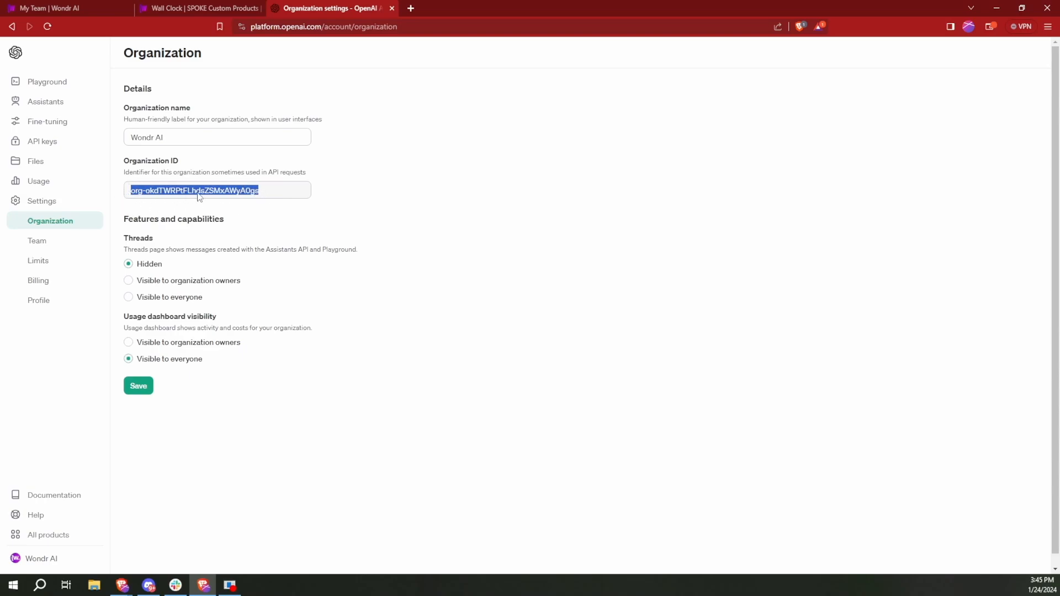
key(ctrl+shift+Tab)
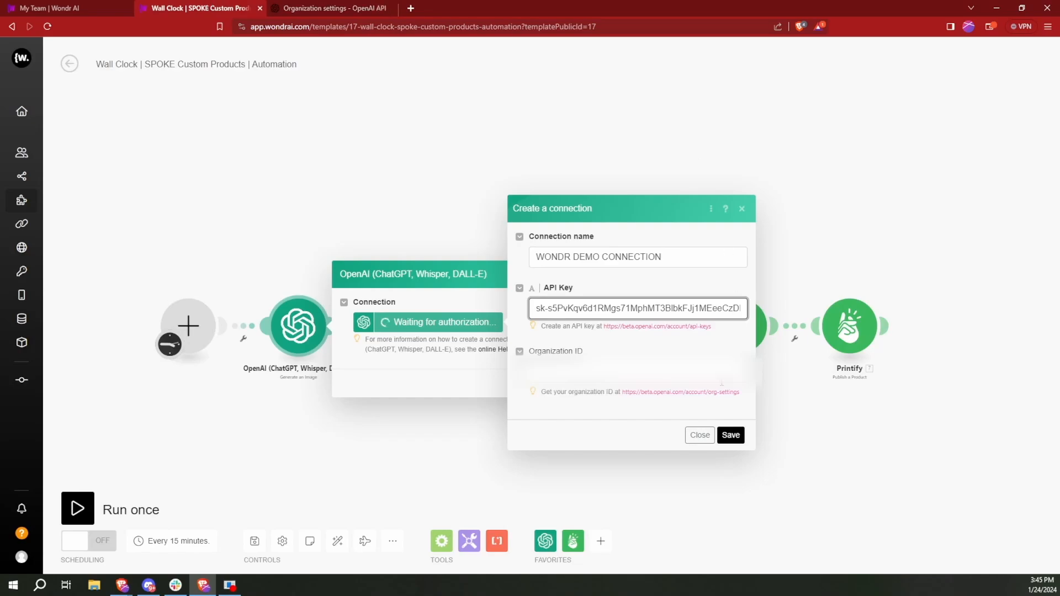
- Fill in the connection's Organization ID, save the connection and confirm the image generation module's settings
click(637, 372)
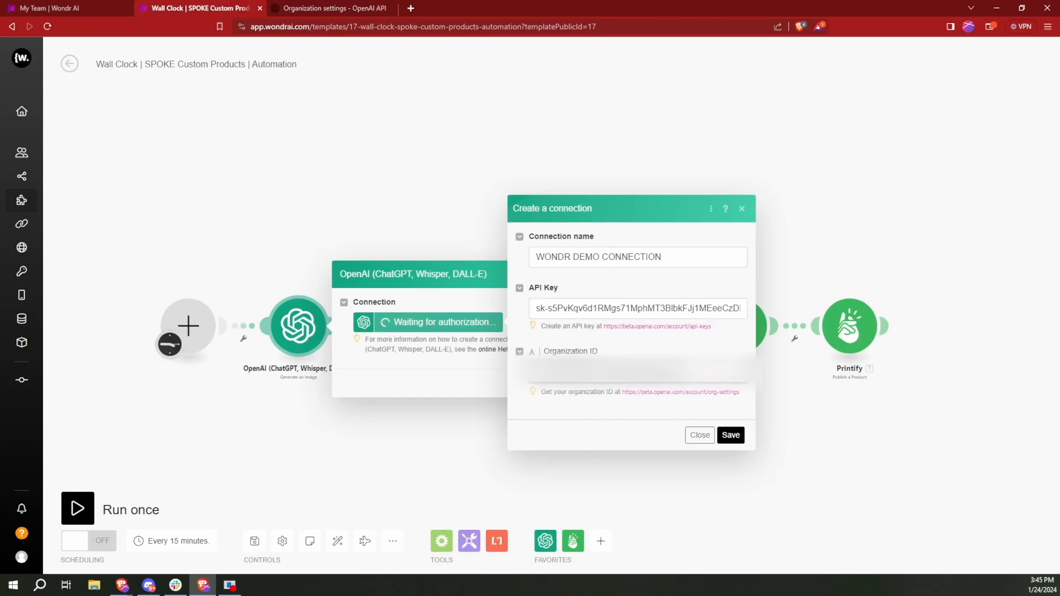
click(730, 436)
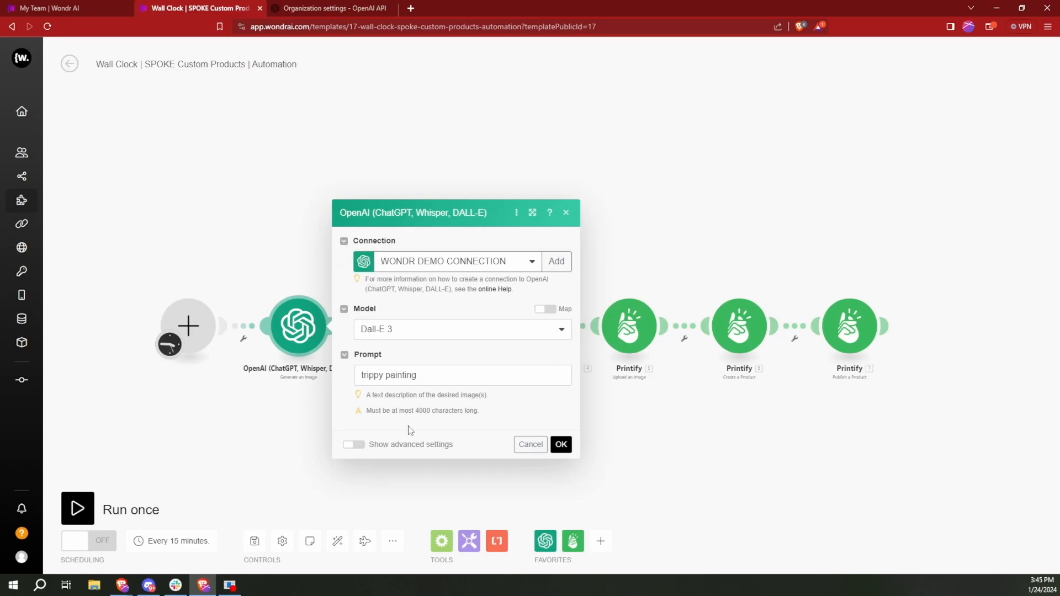
click(561, 445)
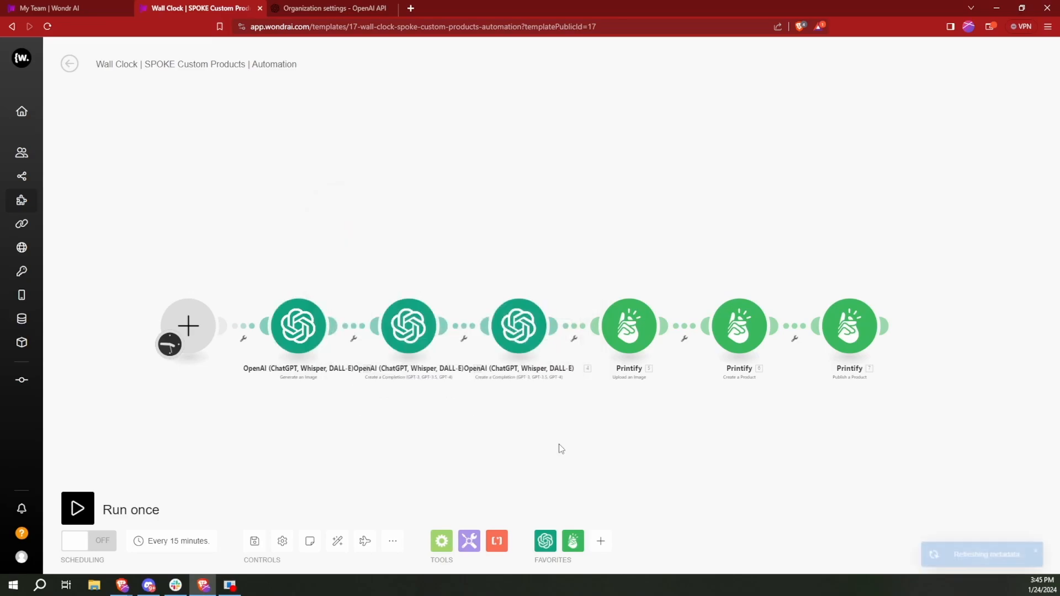
- Assign WONDR DEMO CONNECTION to the OpenAI completion module that creates the artist name, check its prompts and confirm the settings
click(411, 333)
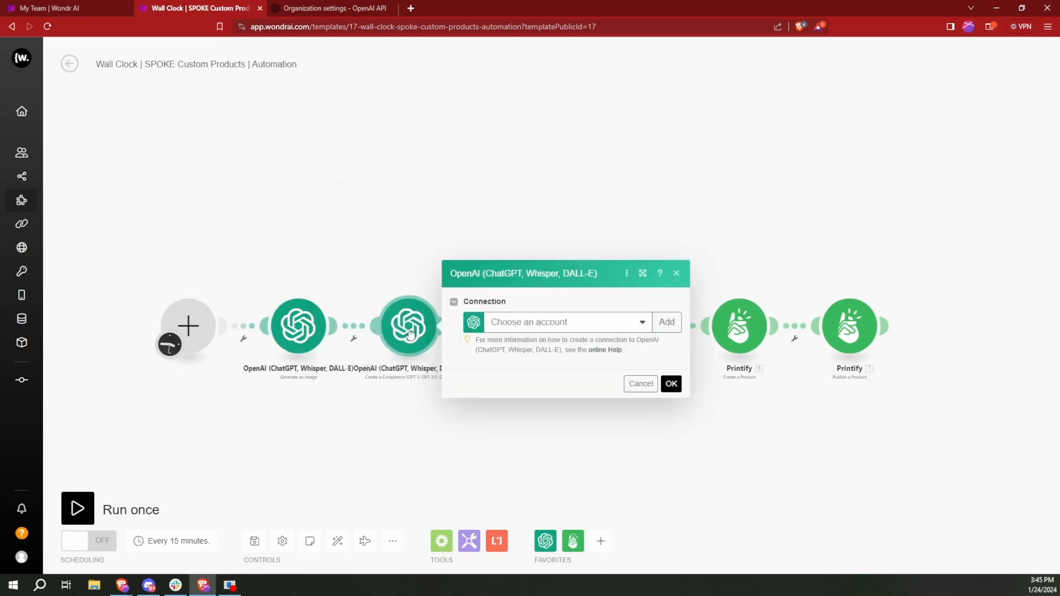
click(564, 325)
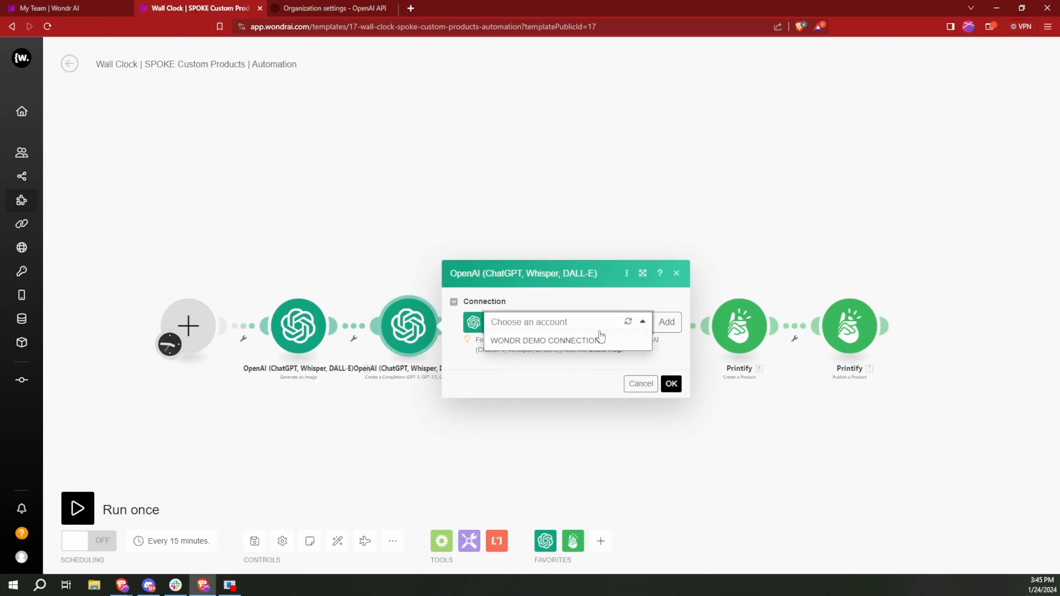
click(578, 342)
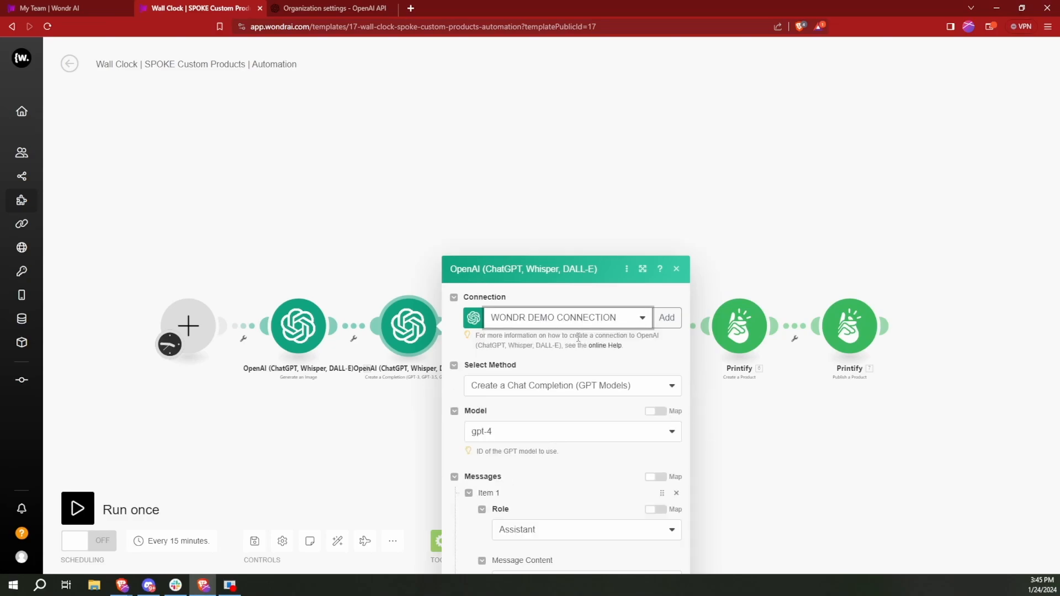
scroll(581, 277, down, 3)
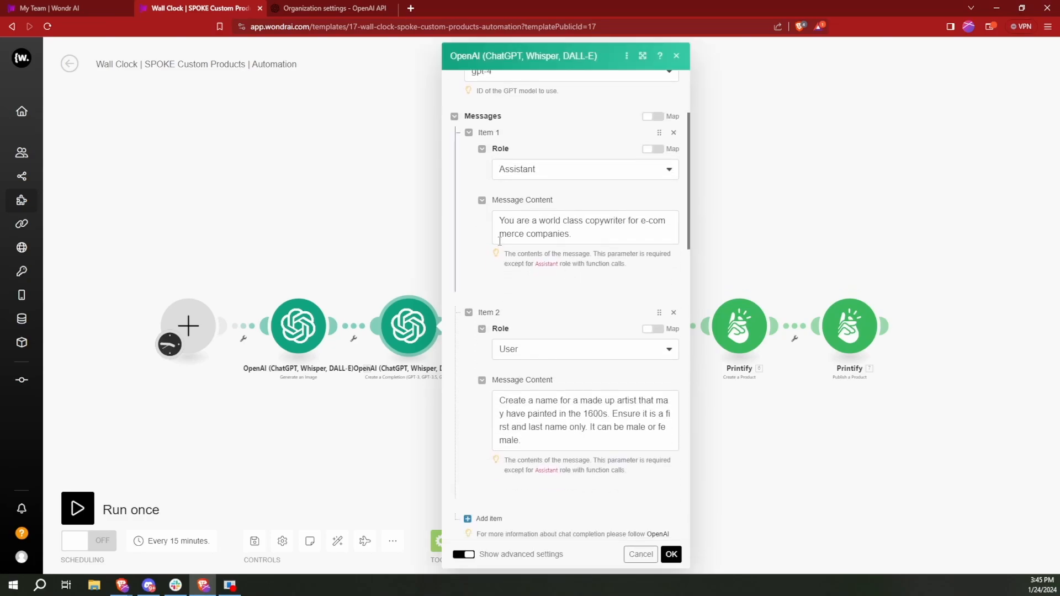
scroll(534, 243, up, 2)
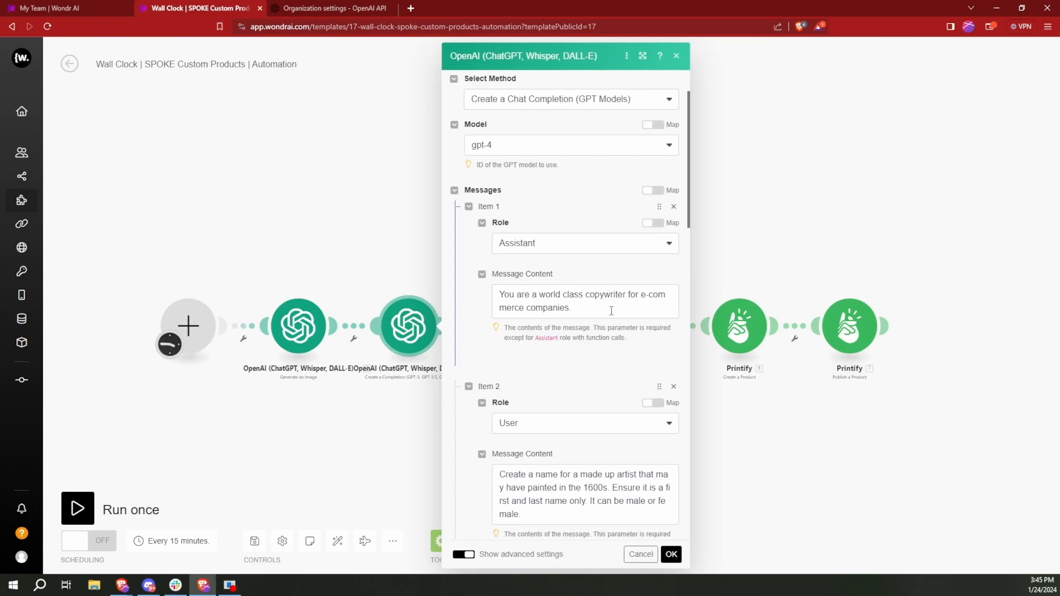
scroll(611, 310, down, 8)
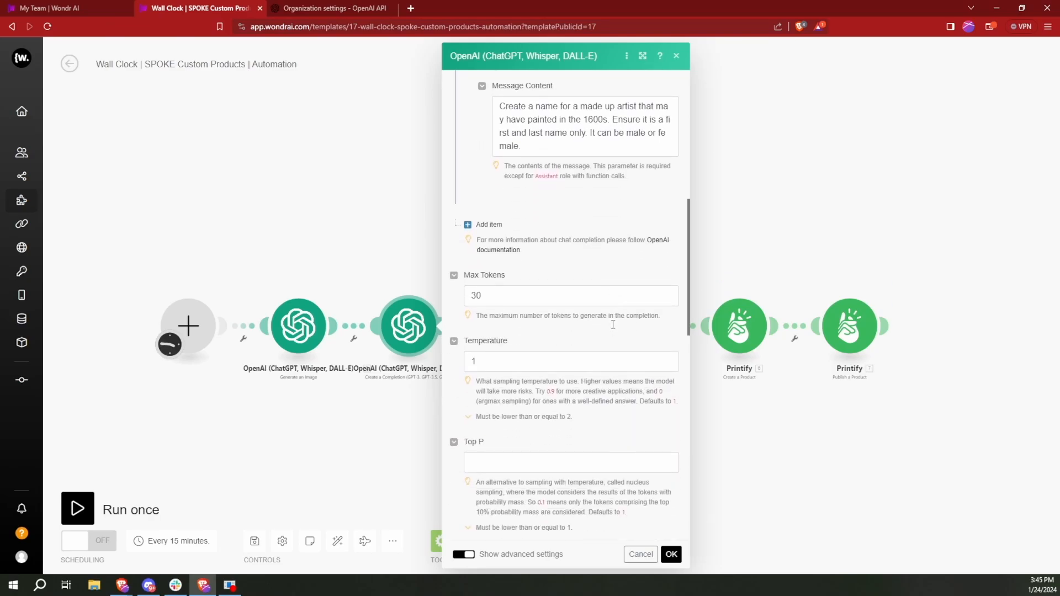
scroll(612, 325, up, 10)
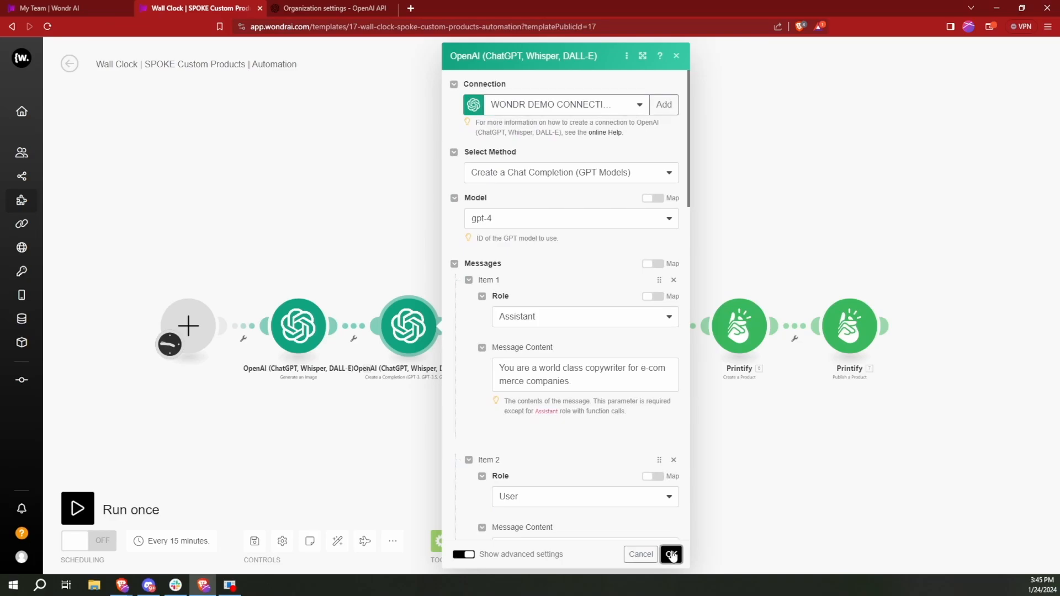
click(671, 556)
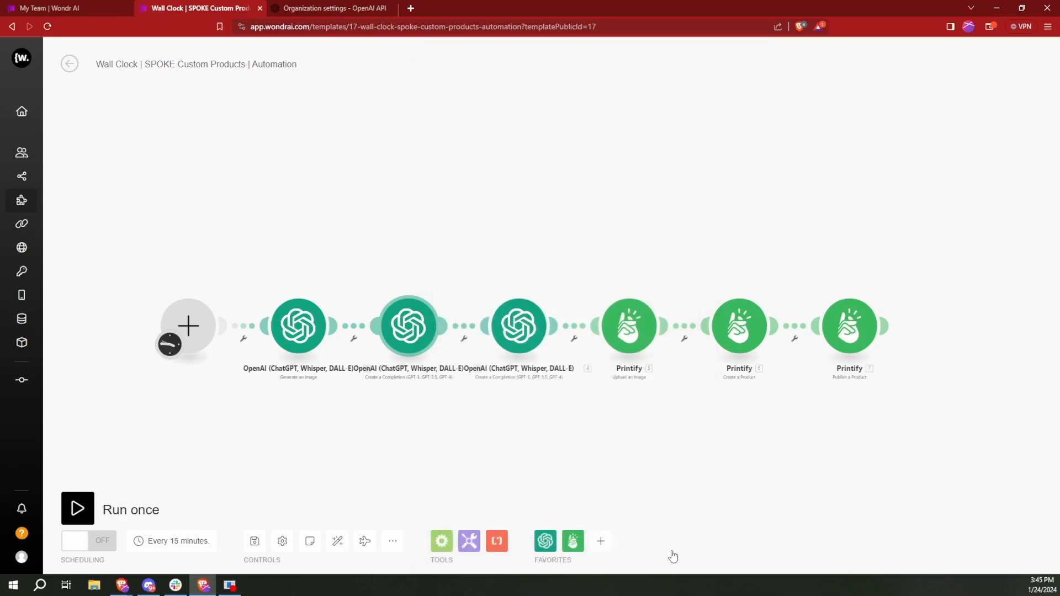
- Assign WONDR DEMO CONNECTION to the OpenAI completion module that writes the product description, review its prompts and confirm the settings
click(519, 325)
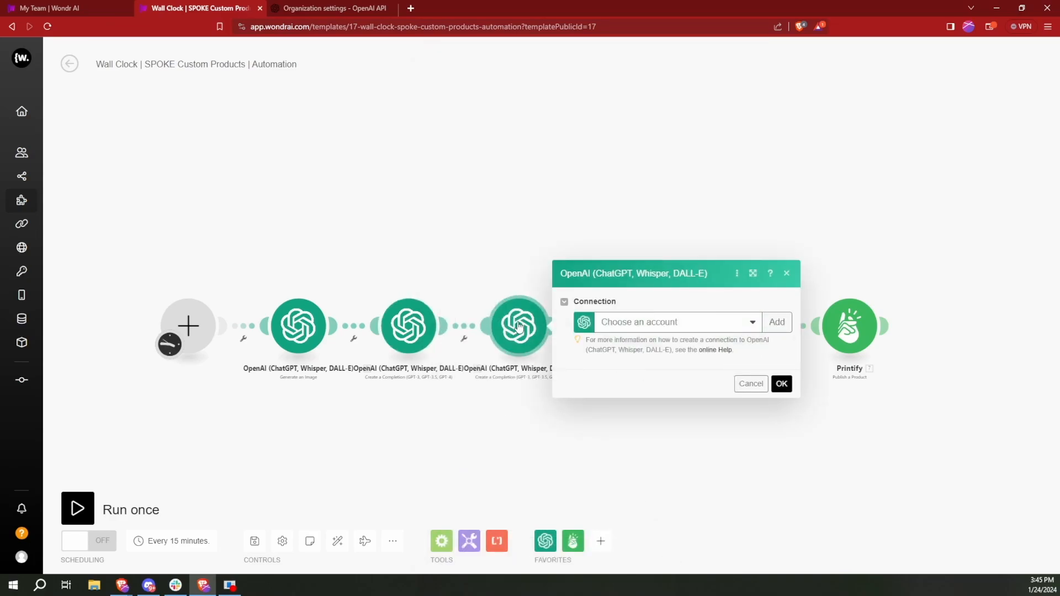
click(737, 323)
click(646, 341)
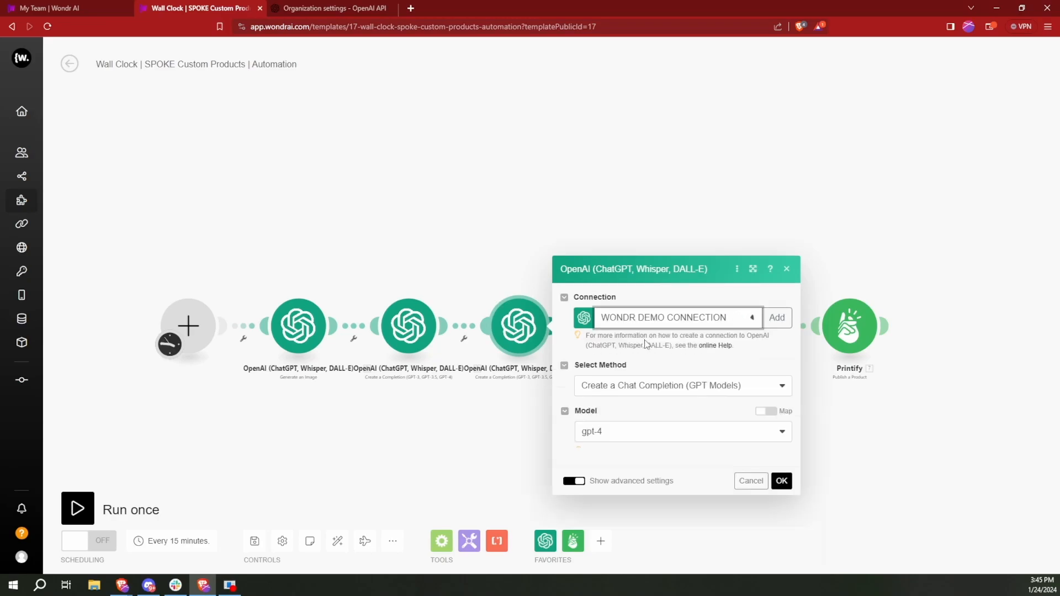
scroll(637, 320, down, 5)
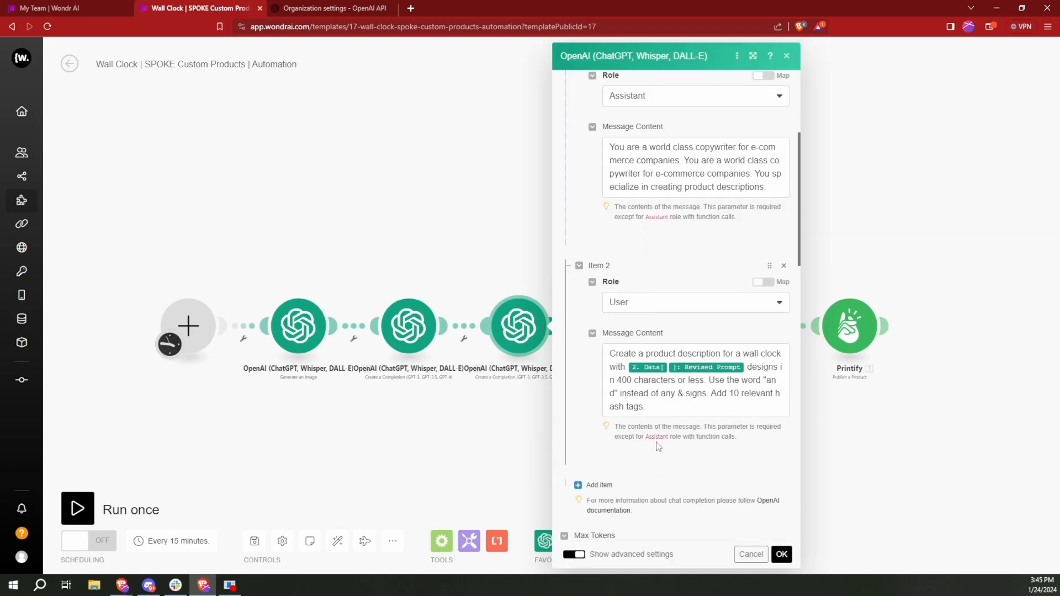
scroll(656, 250, up, 4)
scroll(656, 250, up, 1)
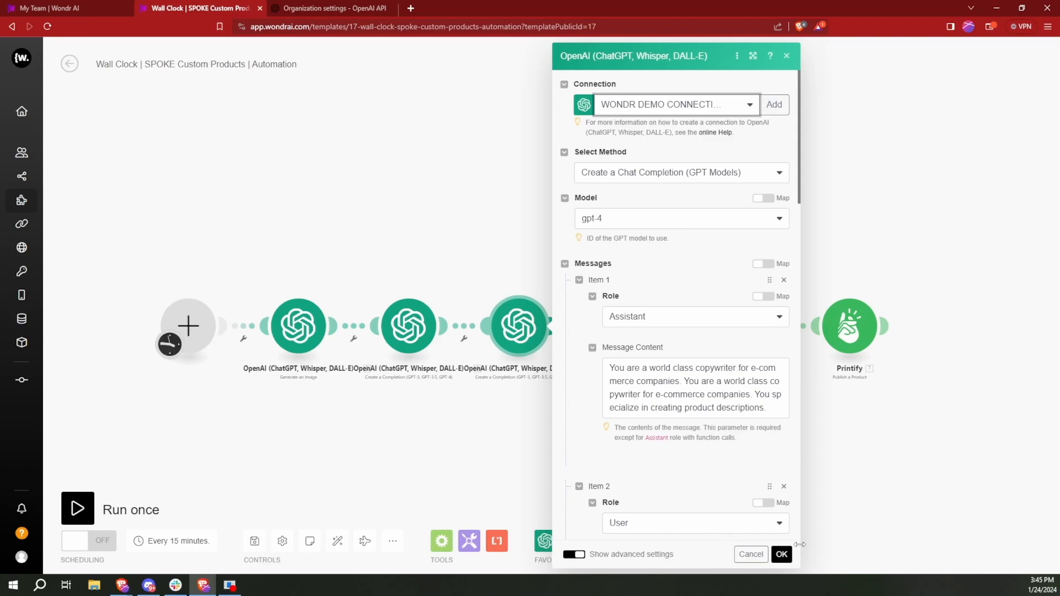
click(781, 554)
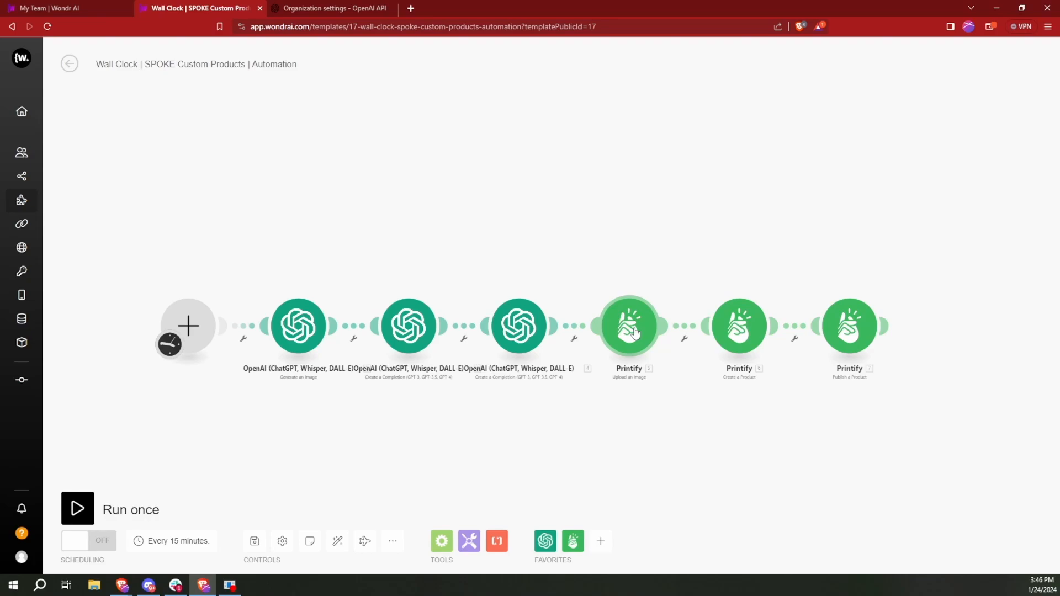
- Start a new connection in the Printify Upload an Image module and name it DEMO PRINTIFY
click(635, 333)
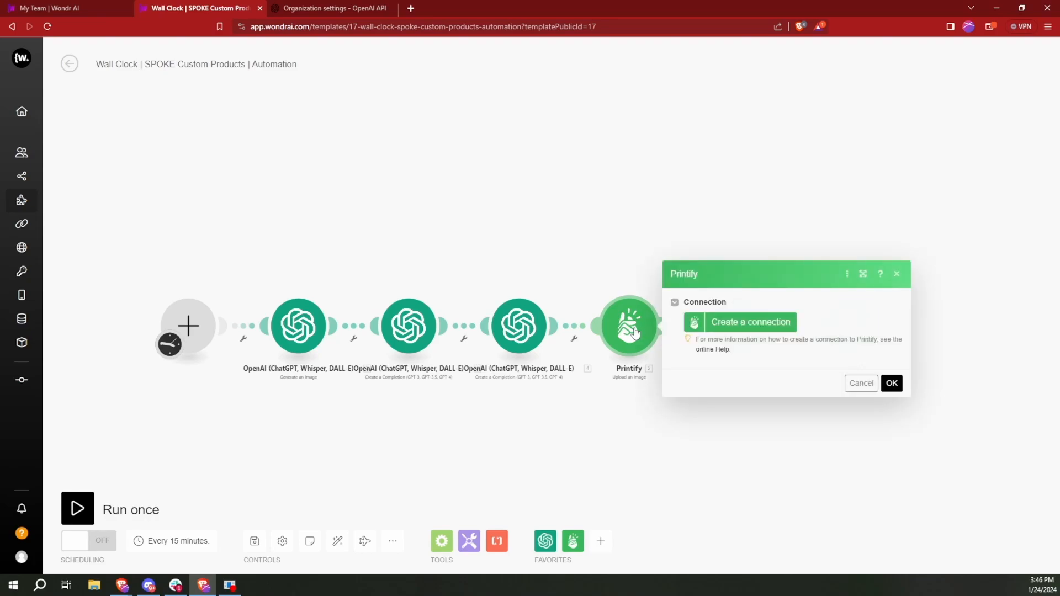
click(751, 326)
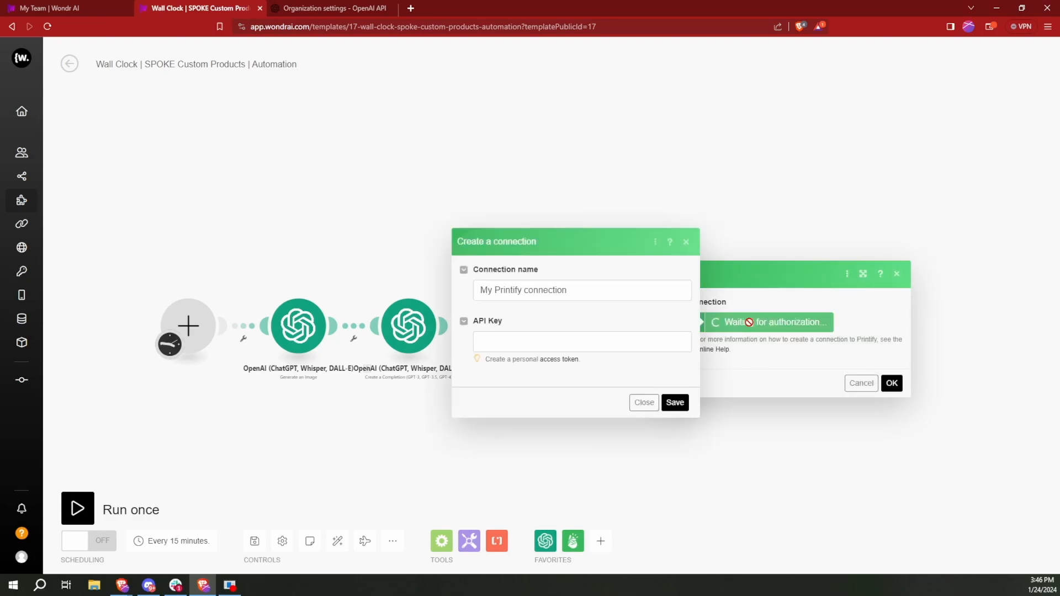
triple_click(592, 291)
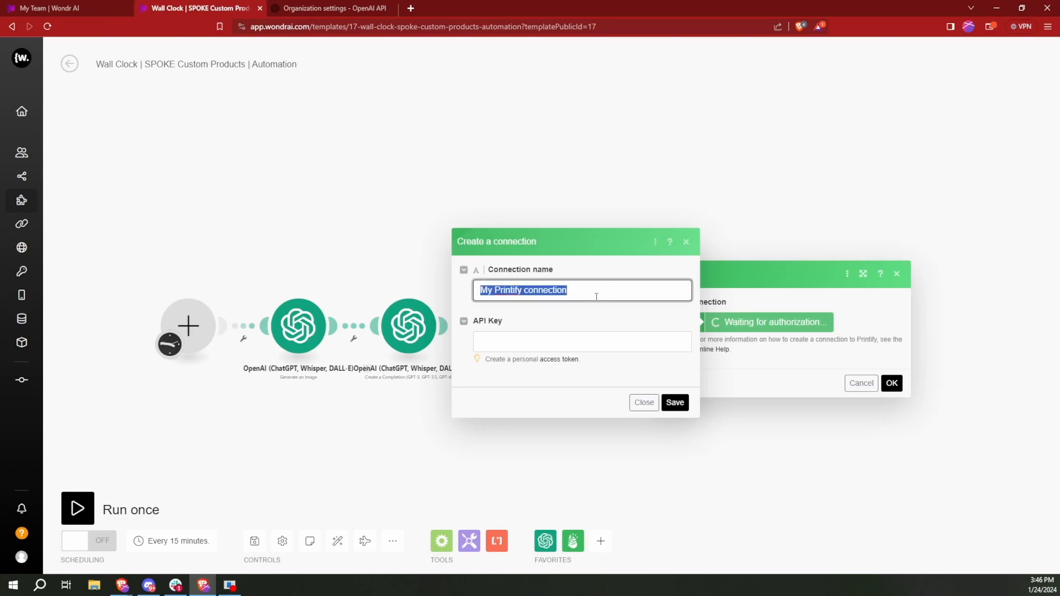
text(DEMO PRINTIFY)
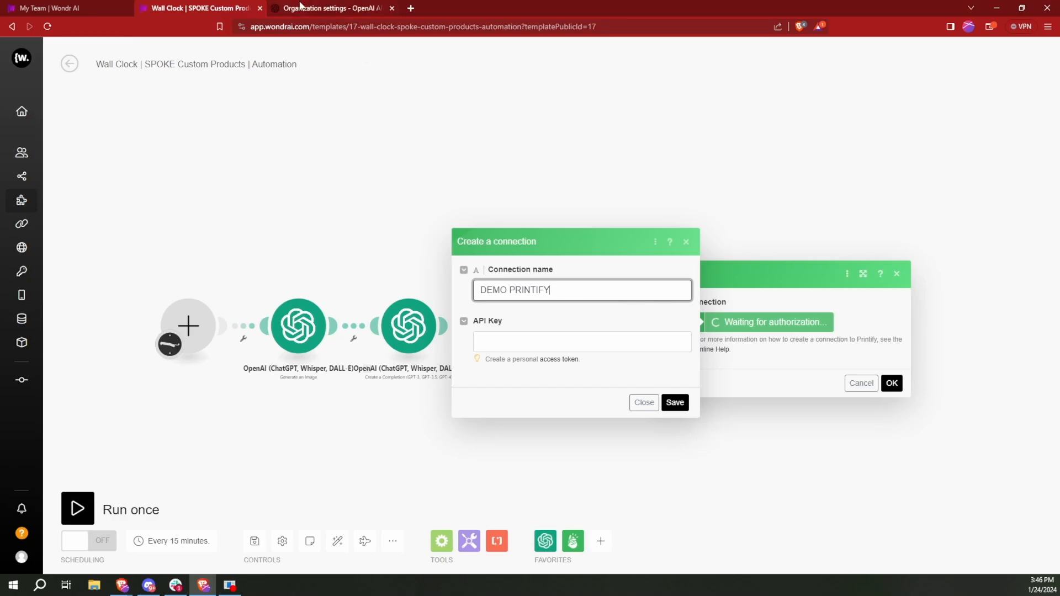
- Log in to printify.com in a new browser tab and open the account's Connections page
click(410, 8)
text(print)
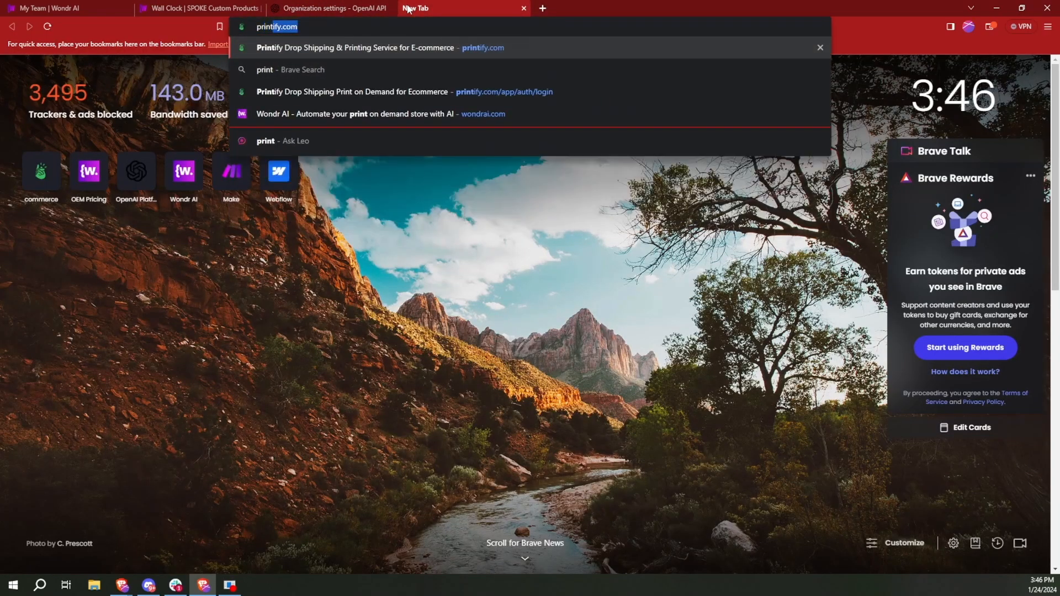
key(Return)
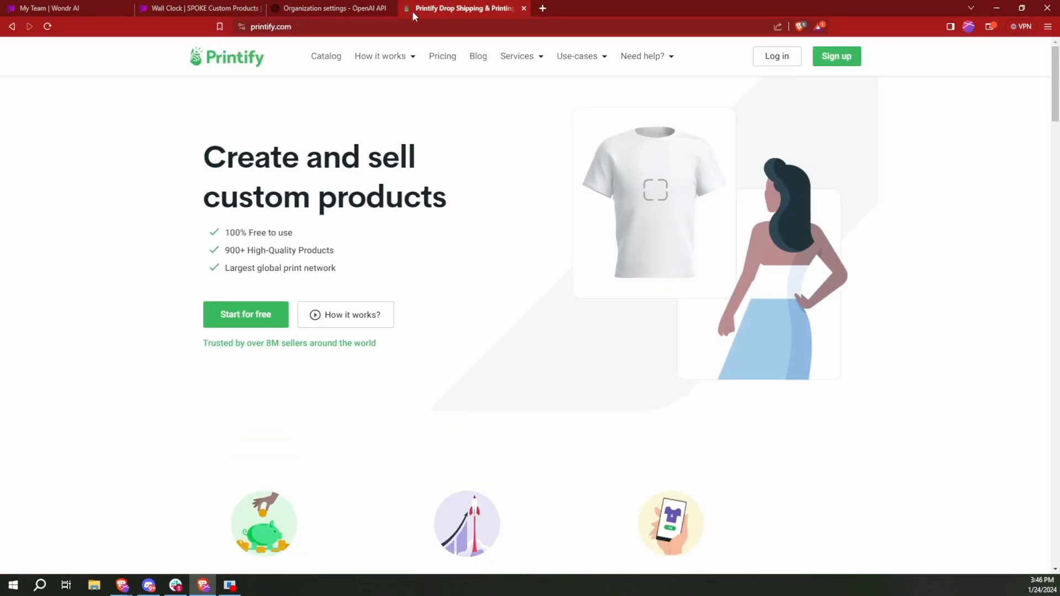
click(775, 55)
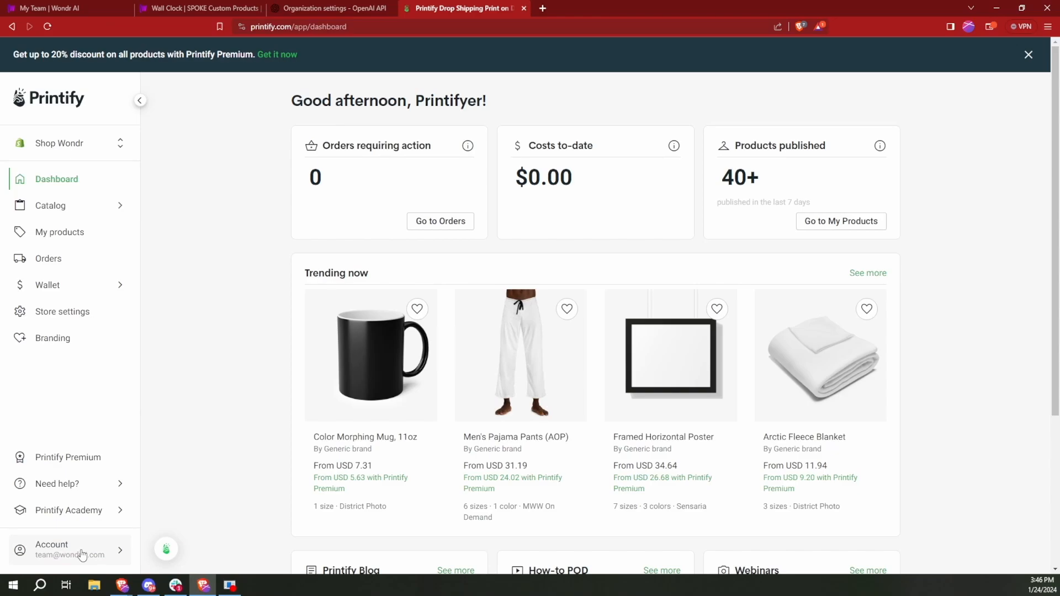
click(81, 554)
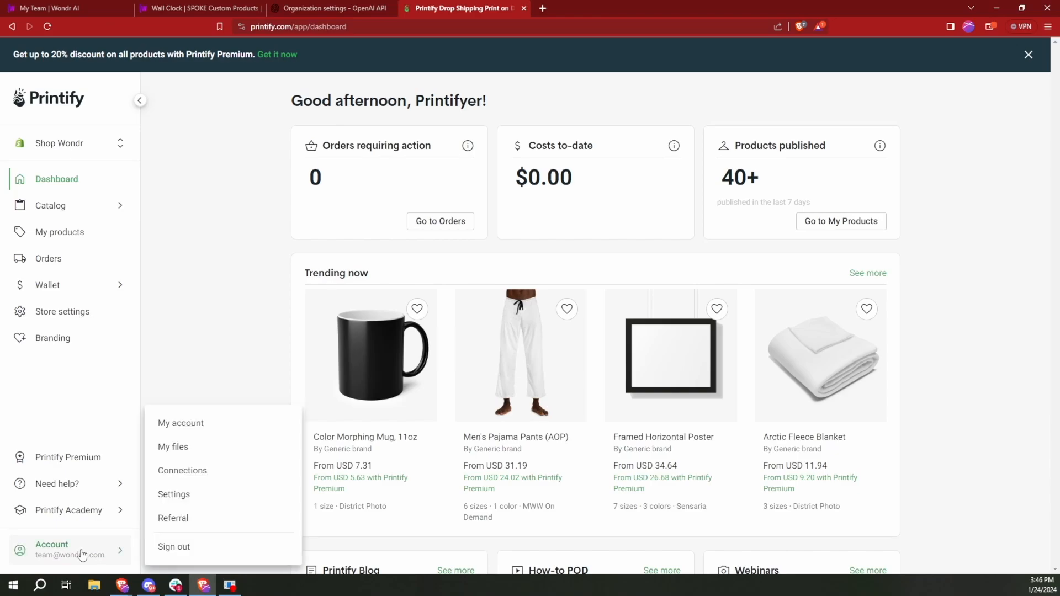
click(212, 478)
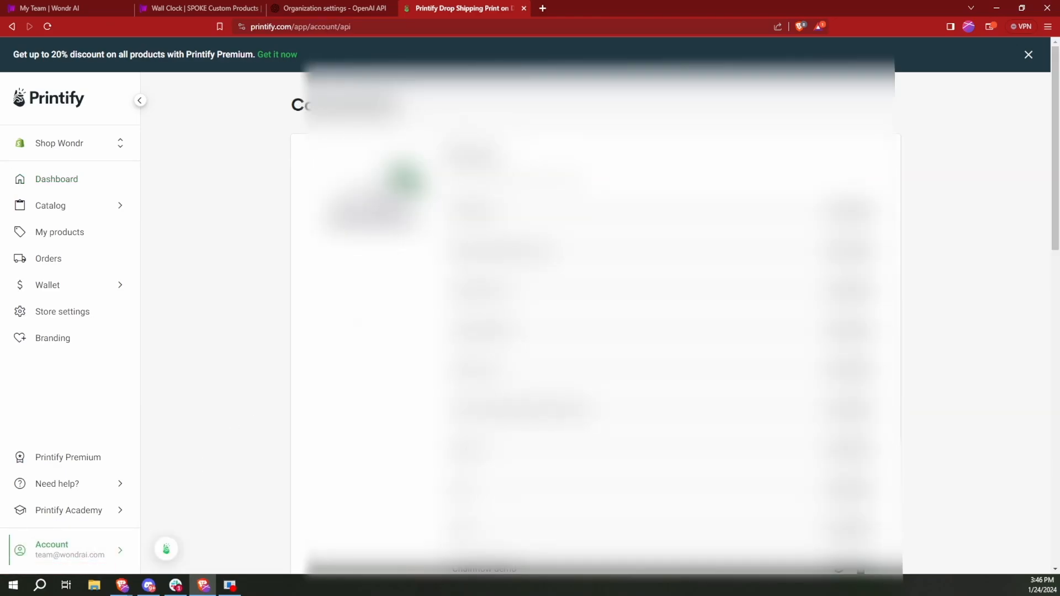
- Generate a new Printify API token named DEMOTOKEN
scroll(345, 353, down, 10)
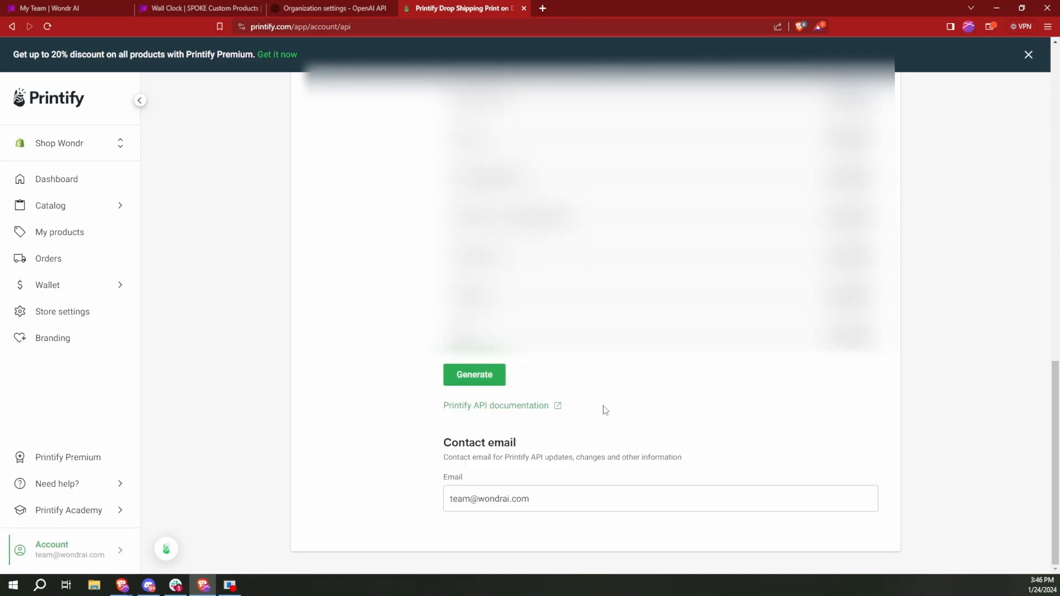
click(461, 385)
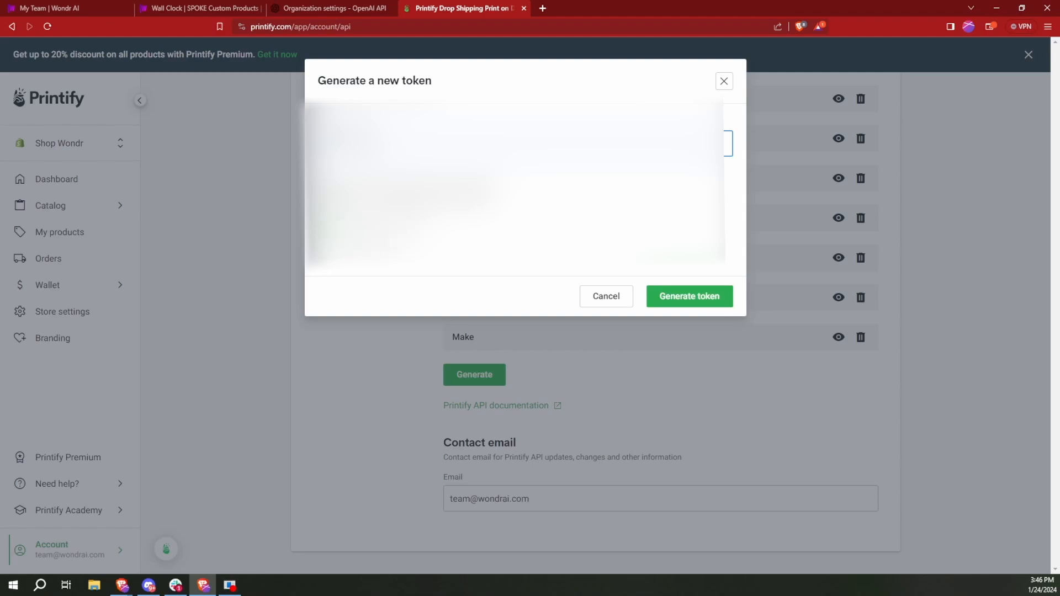
click(686, 295)
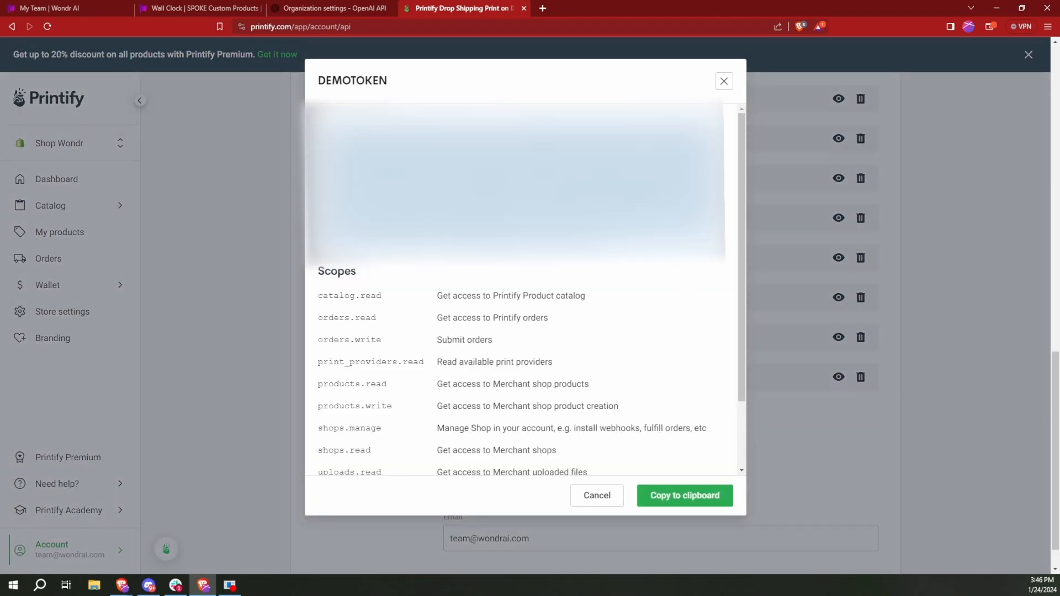
- Copy the new Printify token into the API Key field in Wondr AI, then save the connection and confirm the image upload module
triple_click(518, 185)
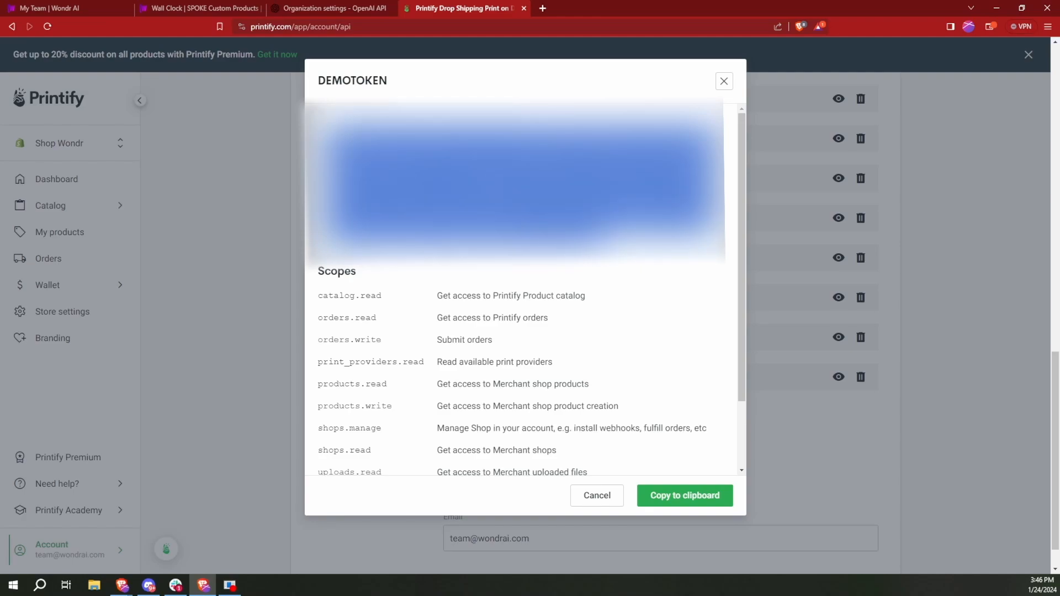
click(693, 498)
click(694, 499)
click(220, 7)
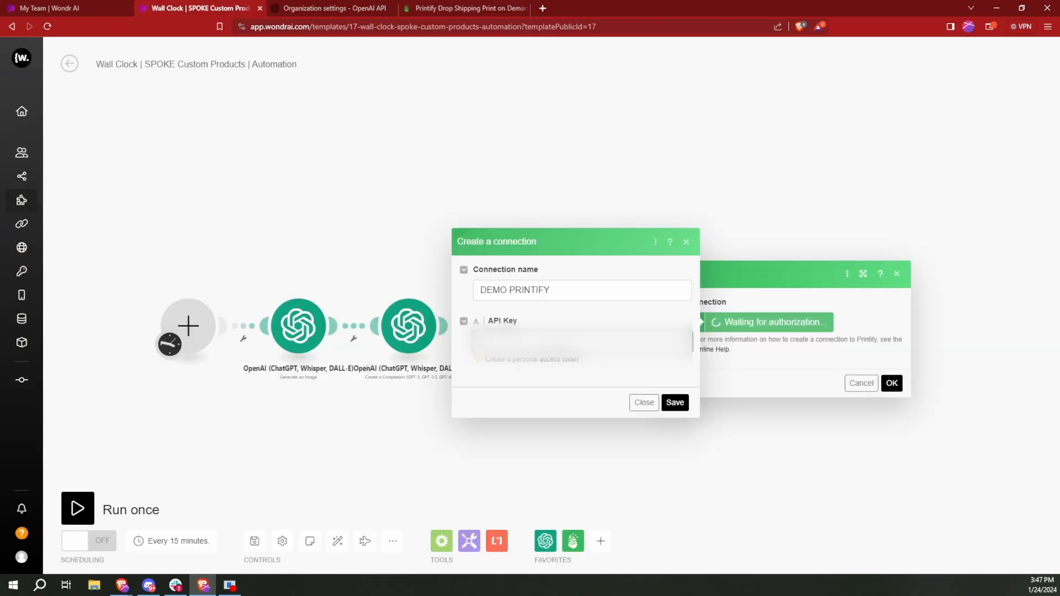
key(ctrl+v)
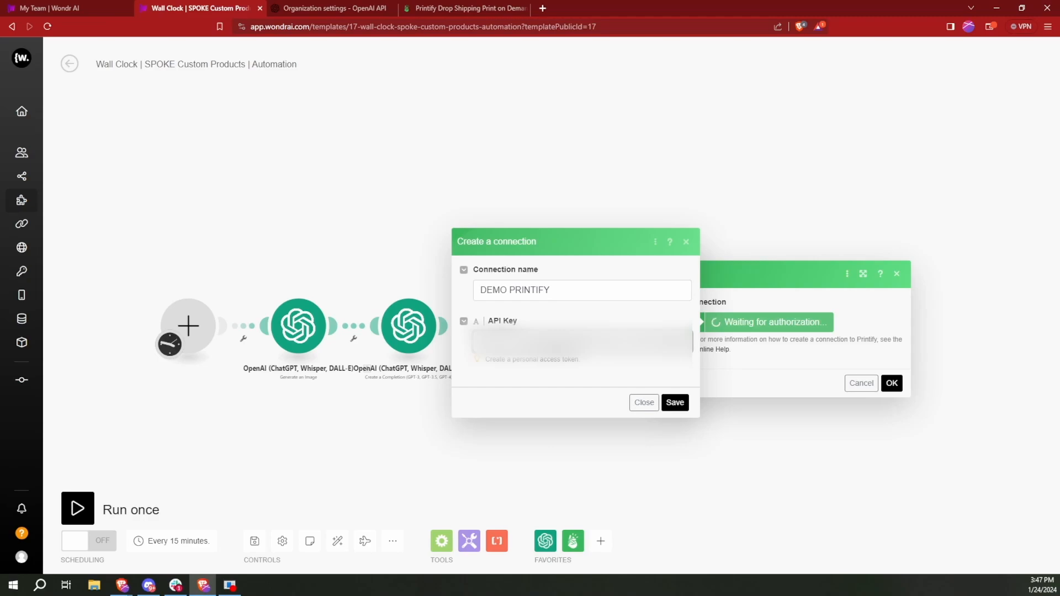
click(675, 402)
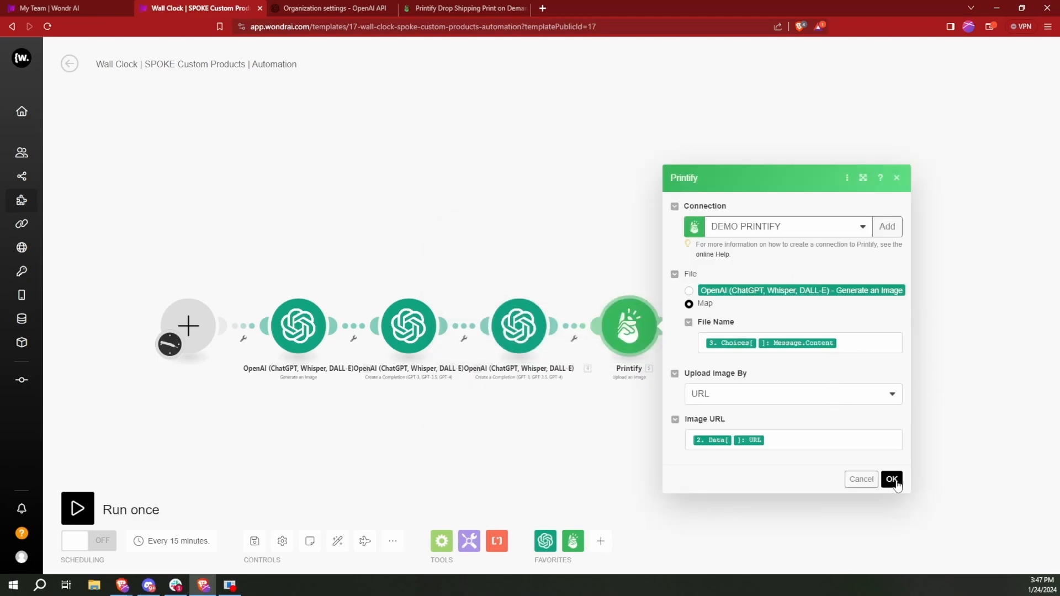
click(892, 480)
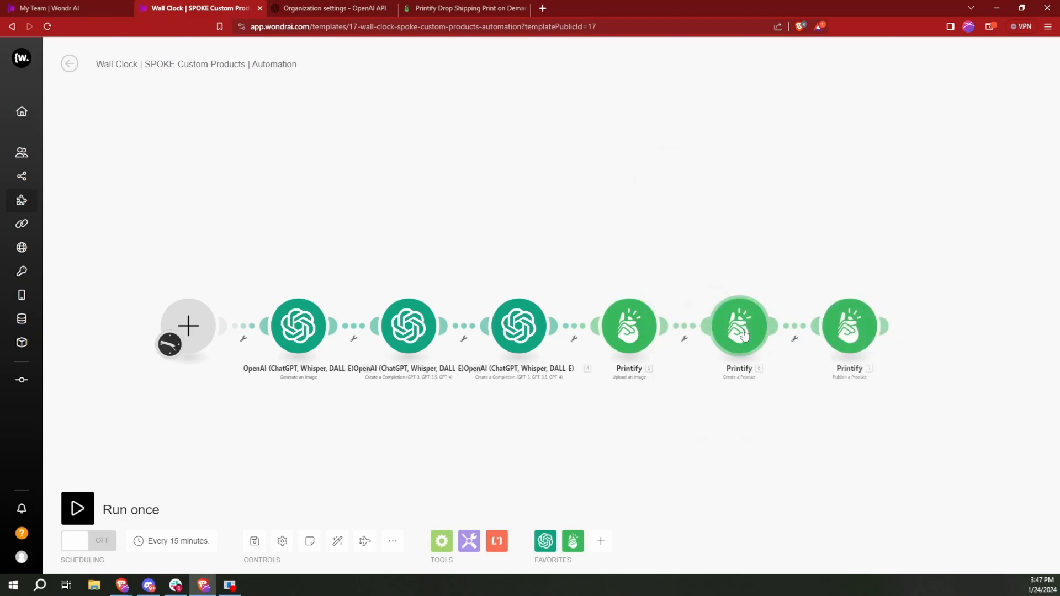
- Assign the DEMO PRINTIFY connection to the Printify Create a Product module, review its product settings and confirm them
click(744, 335)
click(887, 322)
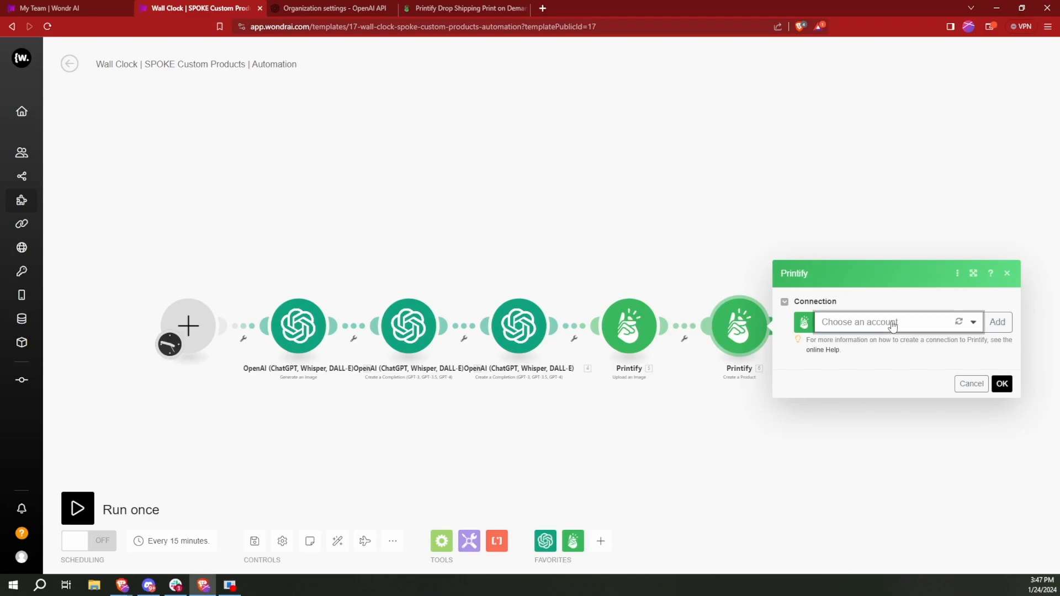
click(850, 342)
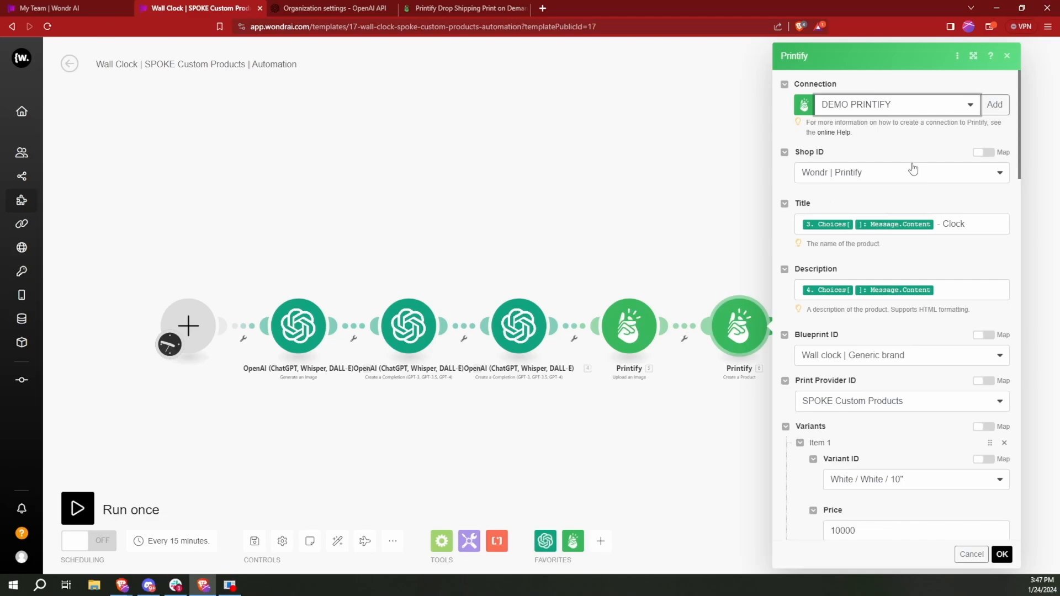
scroll(878, 260, down, 15)
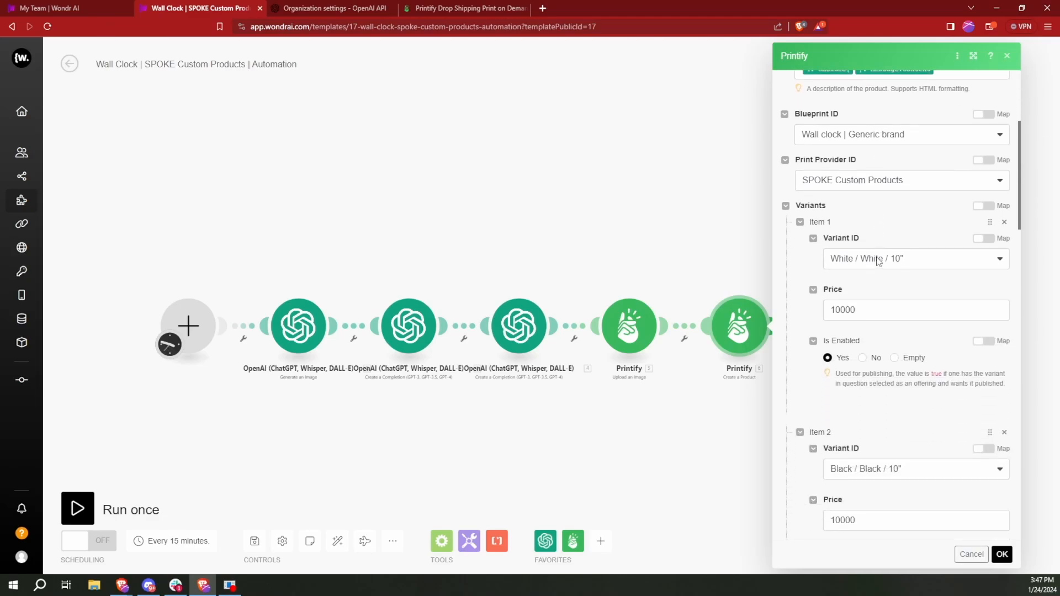
scroll(878, 260, down, 15)
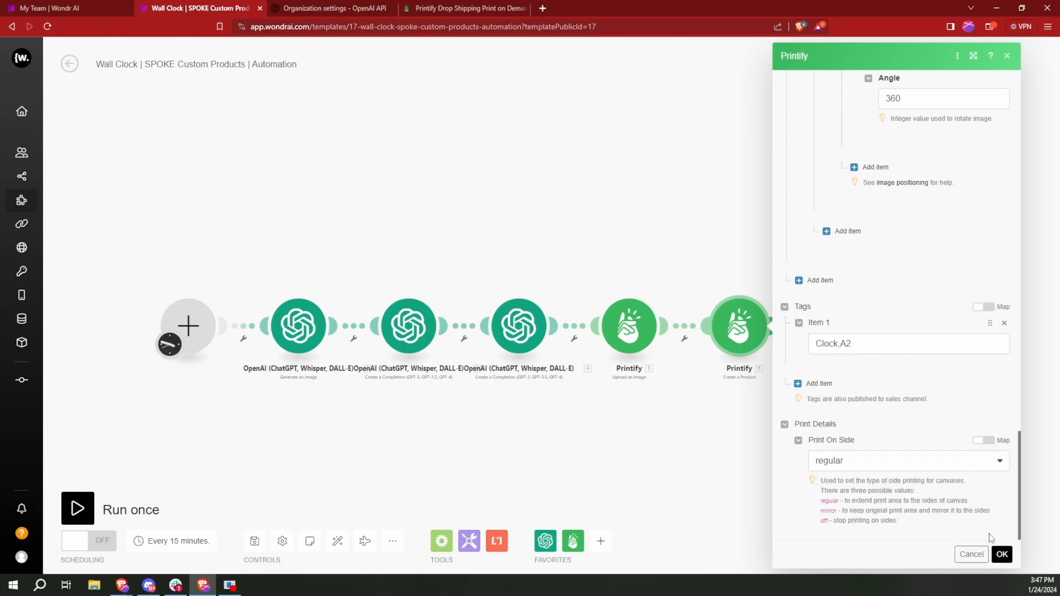
click(1002, 554)
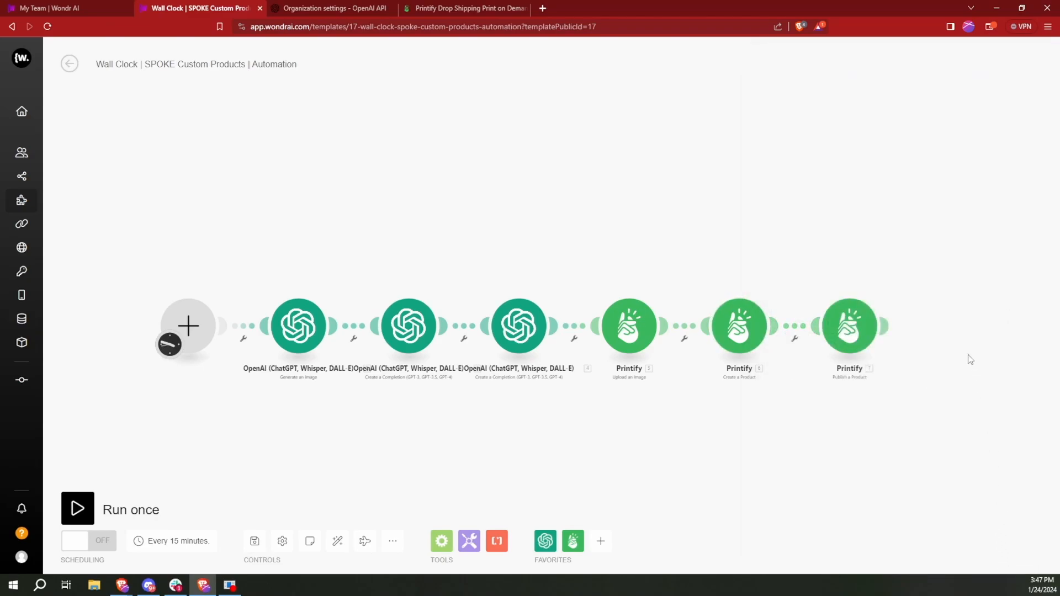
- Assign the DEMO PRINTIFY connection to the Printify Publish a Product module and confirm its settings
click(856, 326)
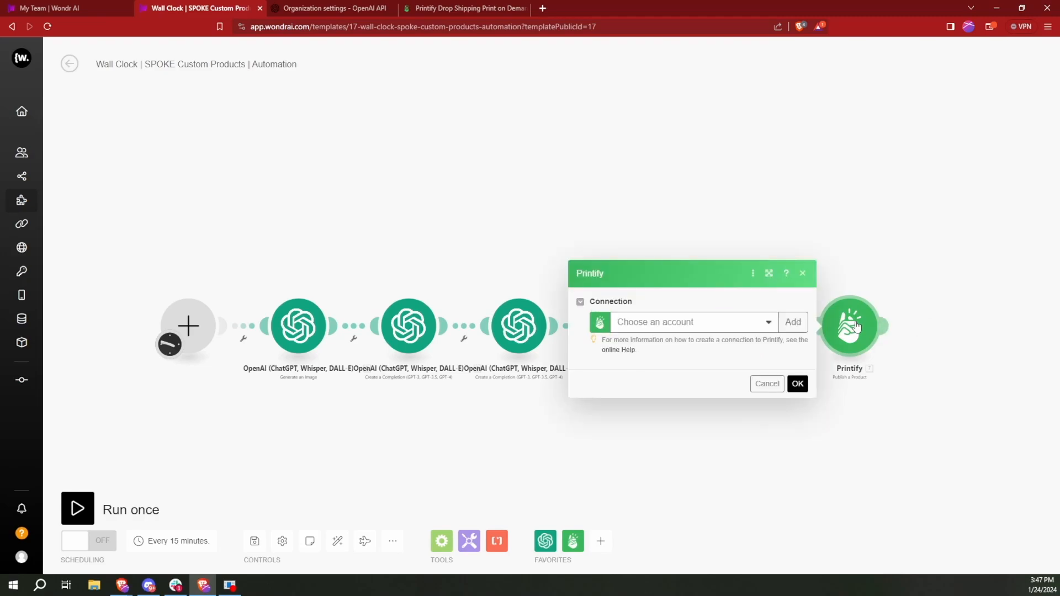
click(701, 325)
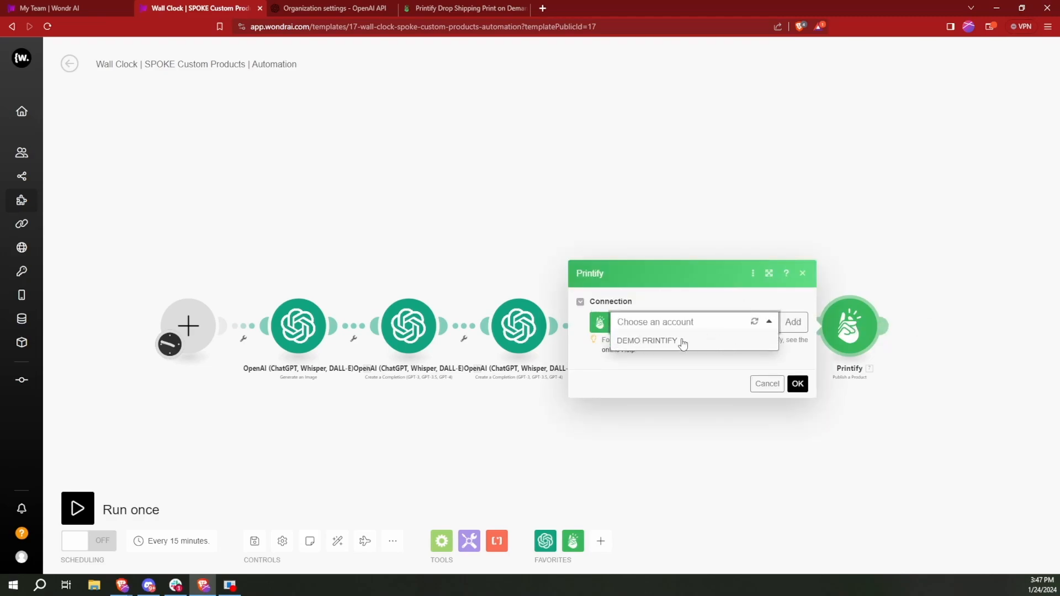
click(682, 341)
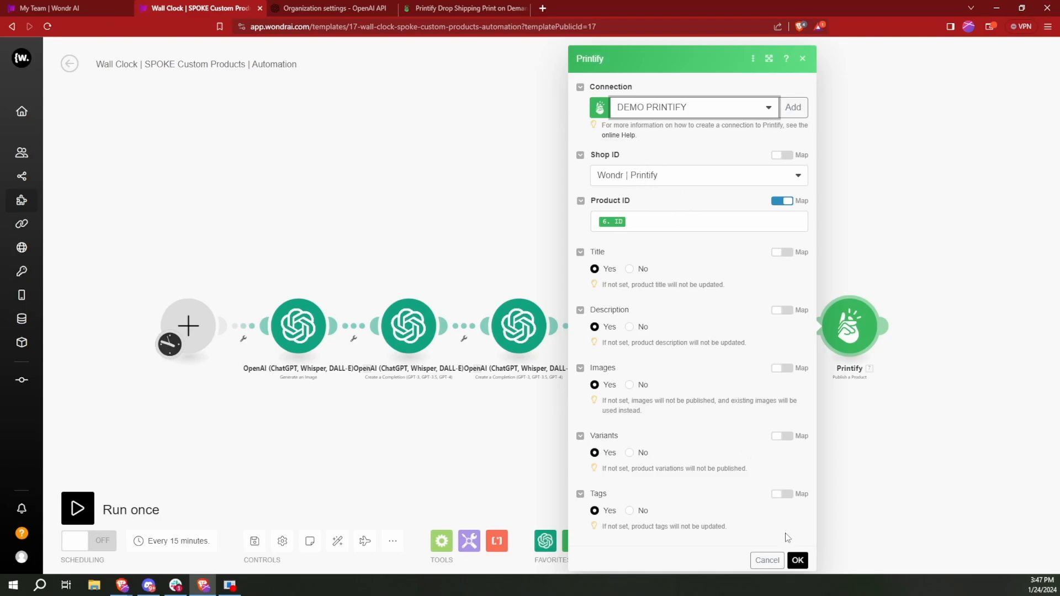
click(798, 561)
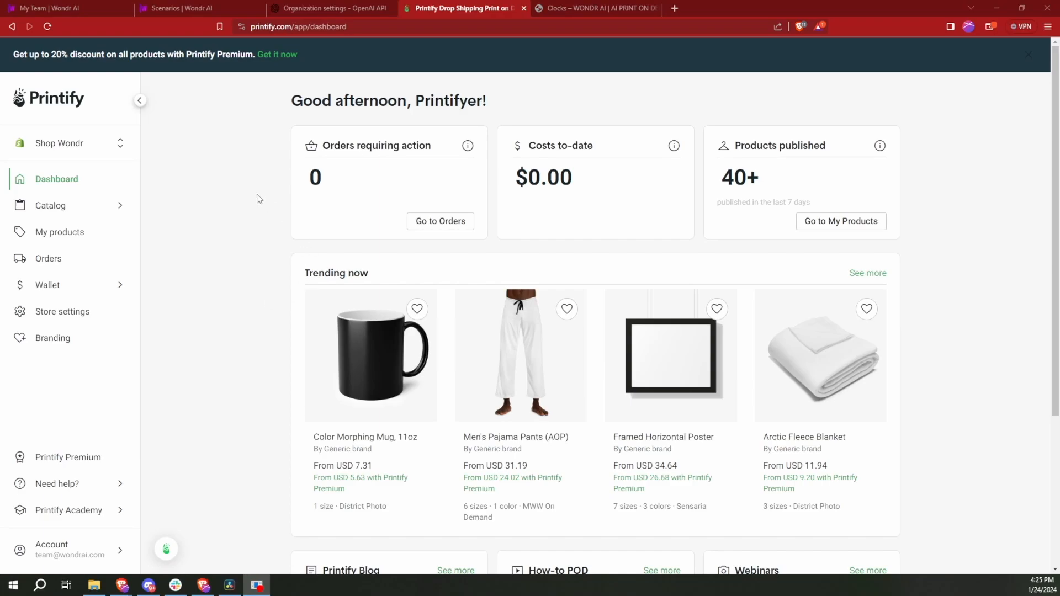
- Open the store management page in Printify and start adding a new store
click(76, 145)
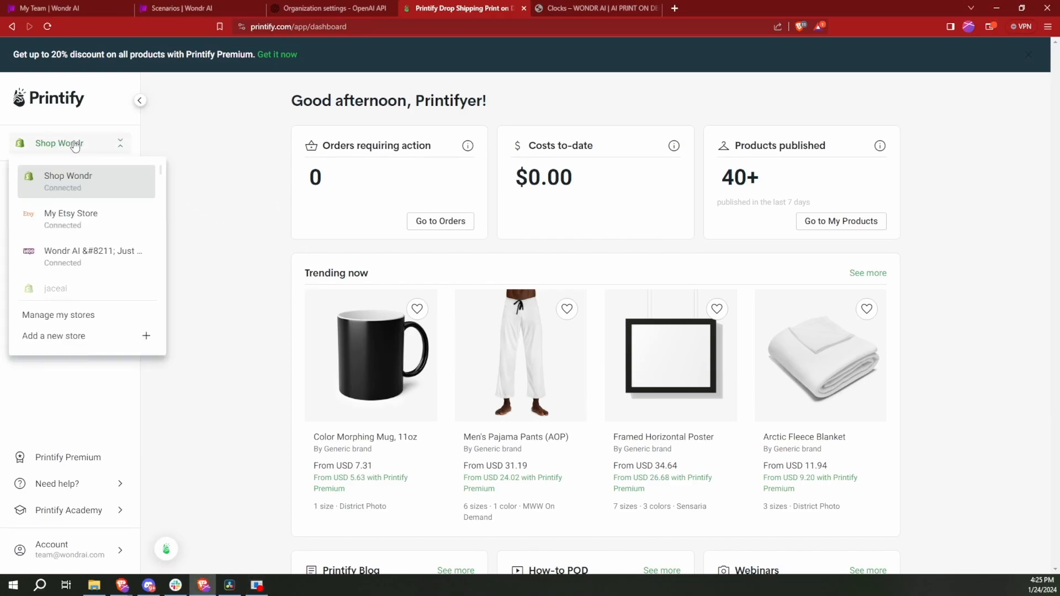
click(82, 316)
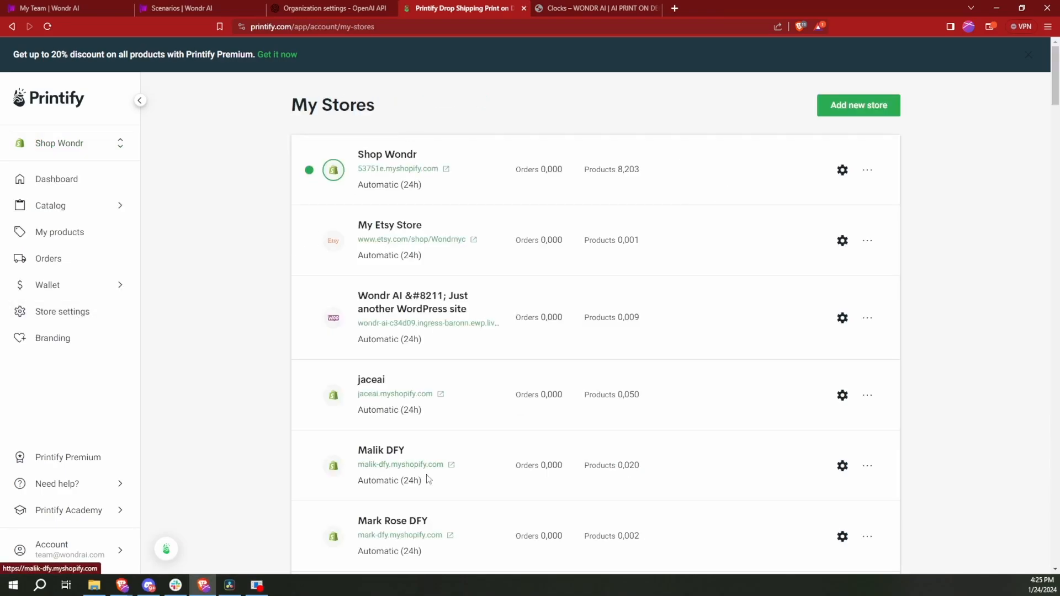
click(870, 106)
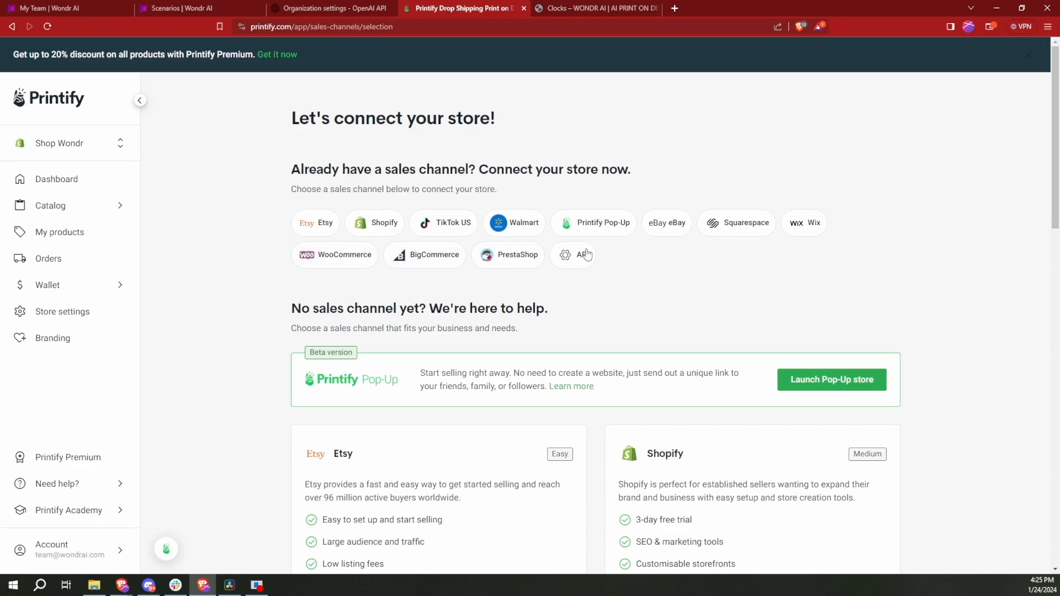
- Review the available sales channels and start connecting a Shopify store
scroll(724, 361, down, 3)
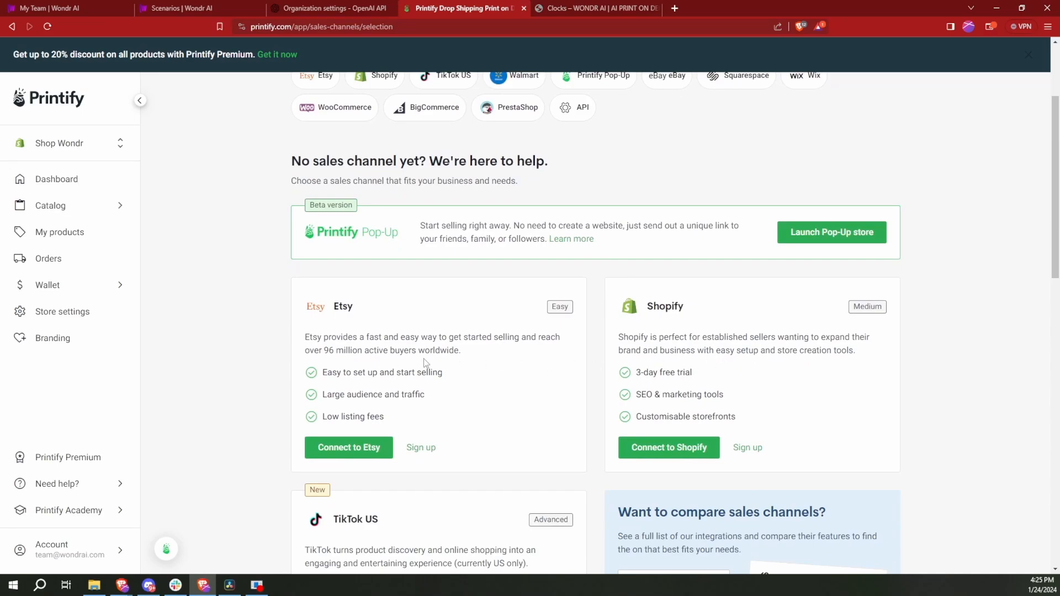
scroll(425, 363, down, 1)
scroll(608, 276, up, 4)
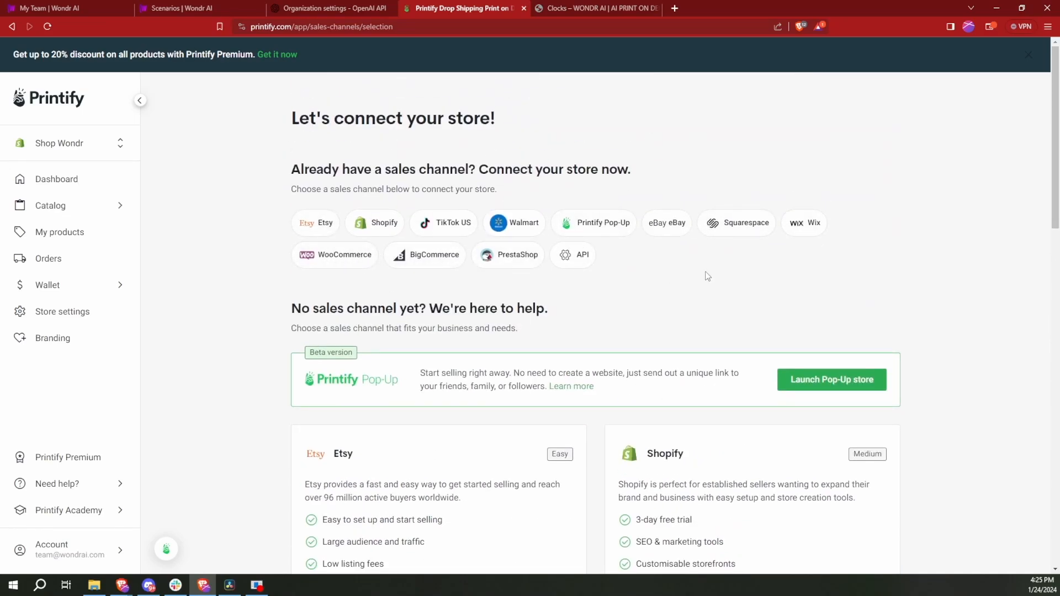
scroll(718, 275, down, 3)
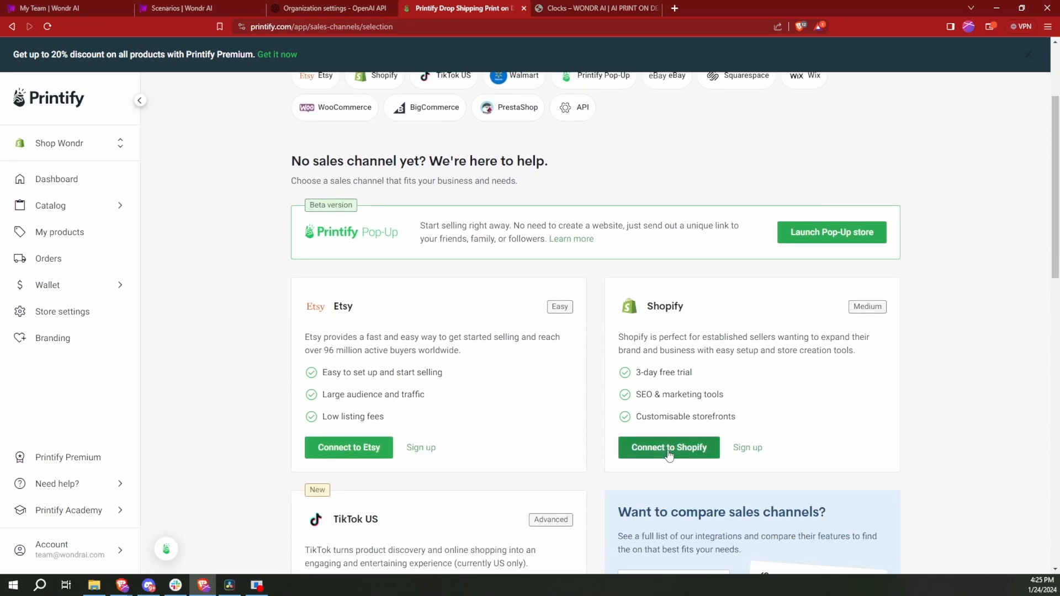
click(668, 452)
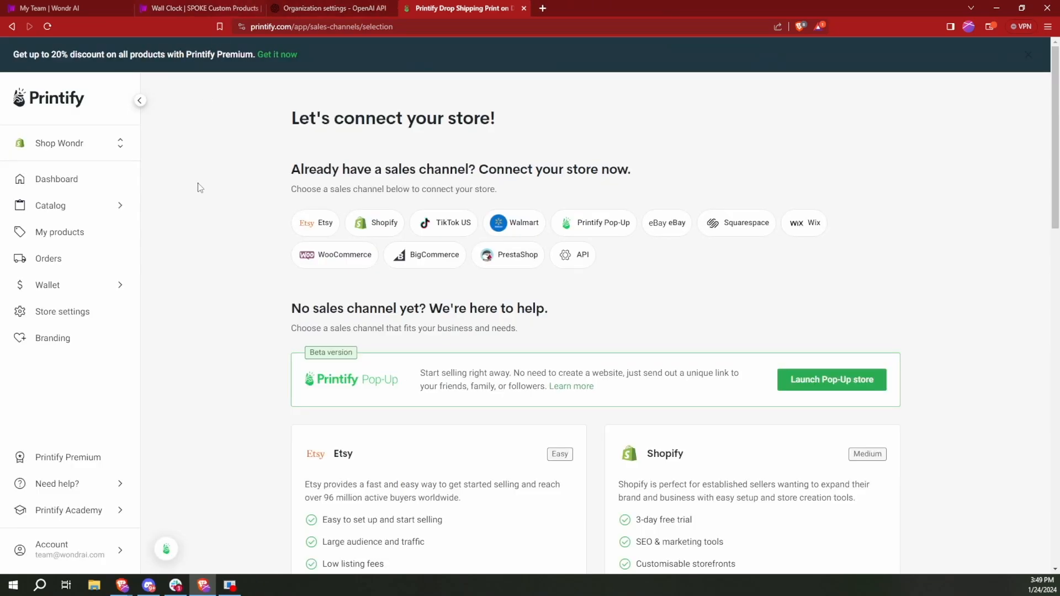
- Switch back to the Wall Clock automation in Wondr AI and save the scenario
click(193, 6)
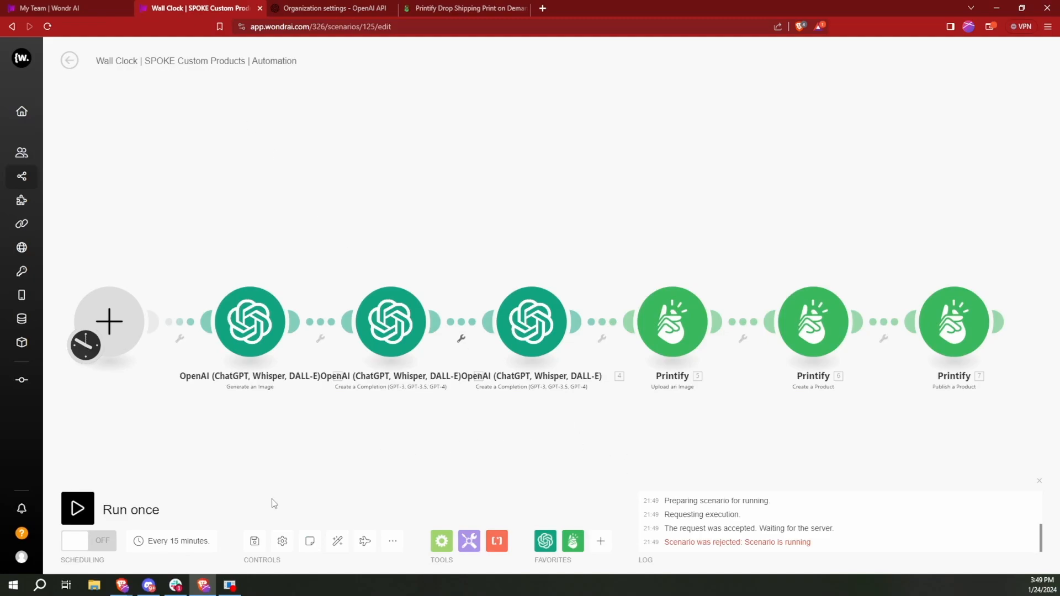
click(255, 544)
click(255, 544)
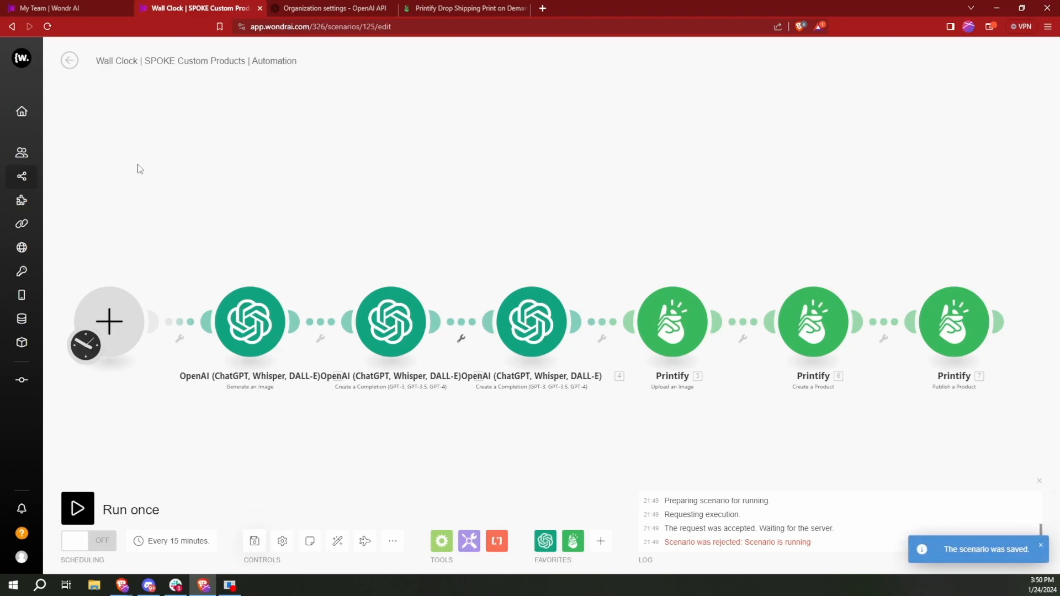
- Run the Wall Clock automation once to create the first product
click(54, 182)
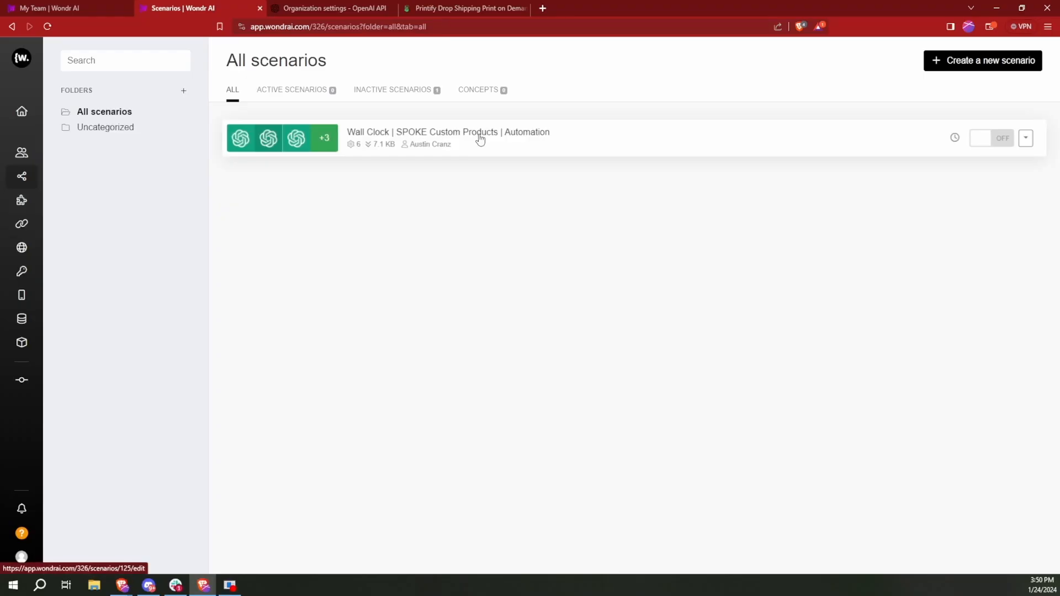
click(478, 137)
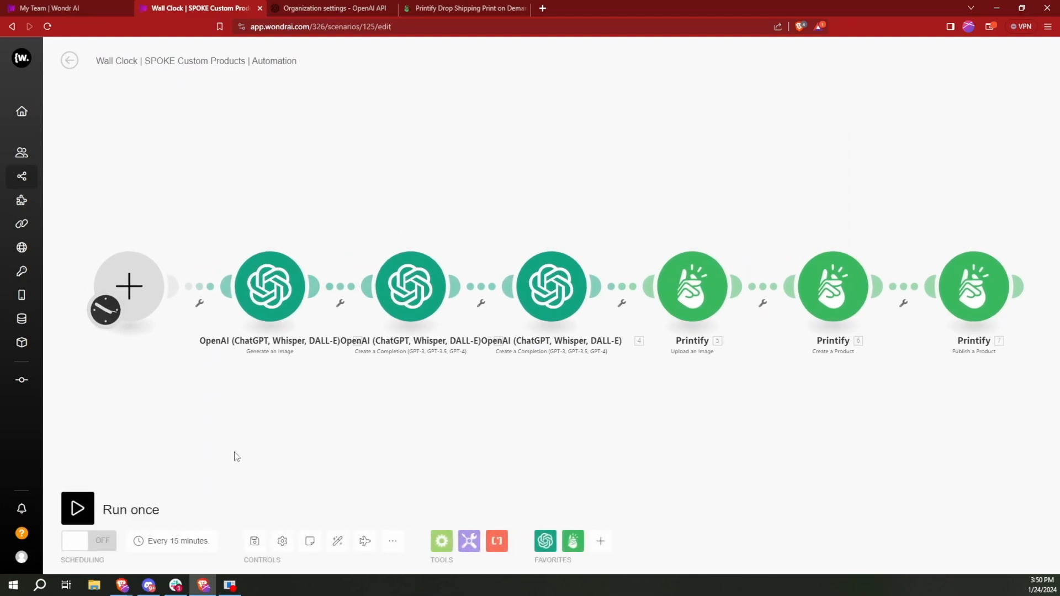
click(79, 507)
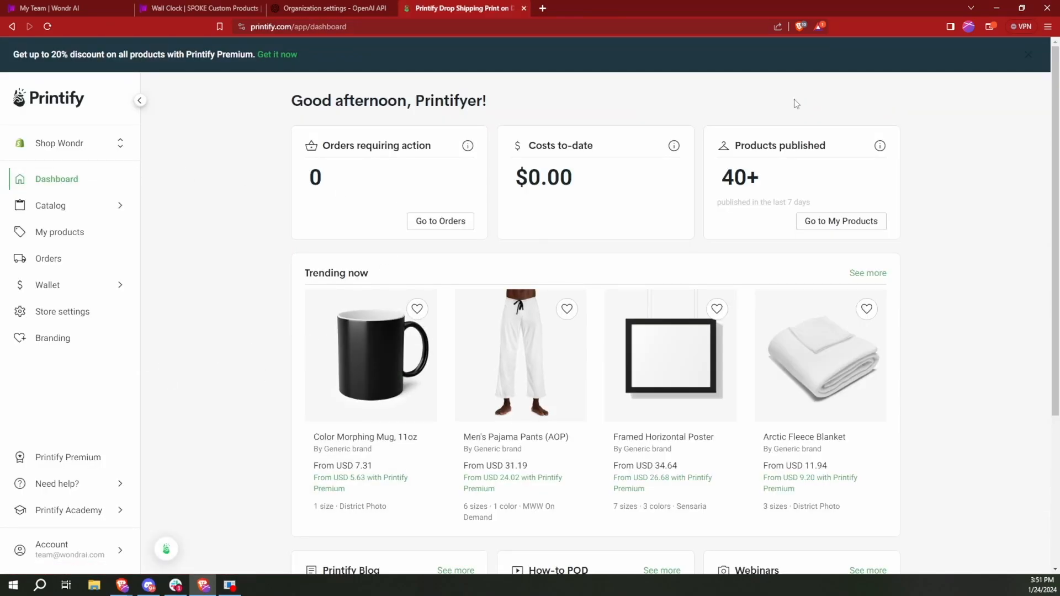
- Check the generated clocks in Printify's product list and compare them with the Clocks collection in the Wondr AI shop
click(58, 232)
scroll(260, 294, down, 4)
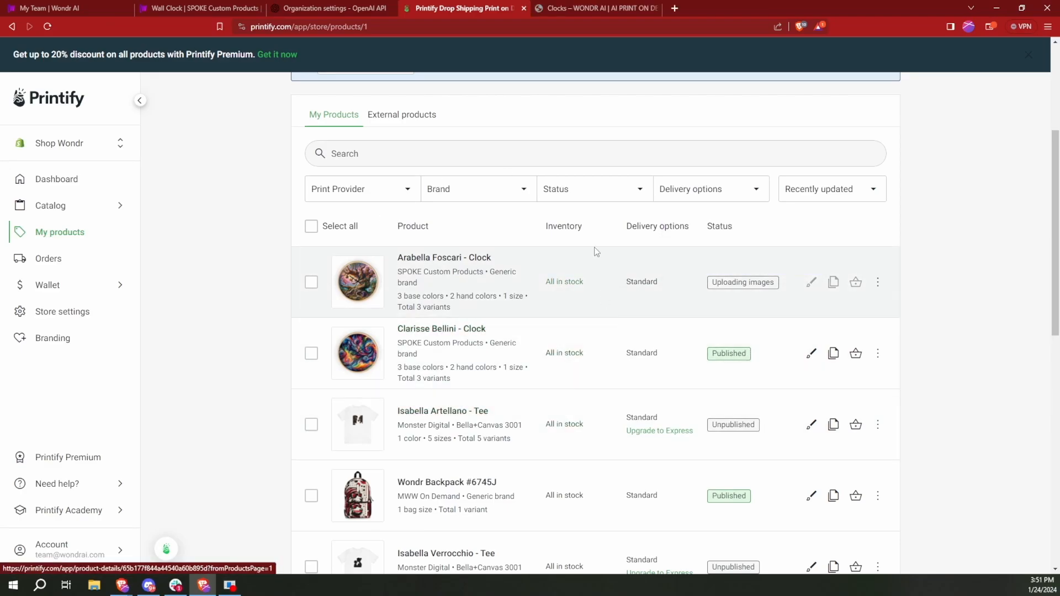
click(588, 11)
scroll(539, 167, down, 4)
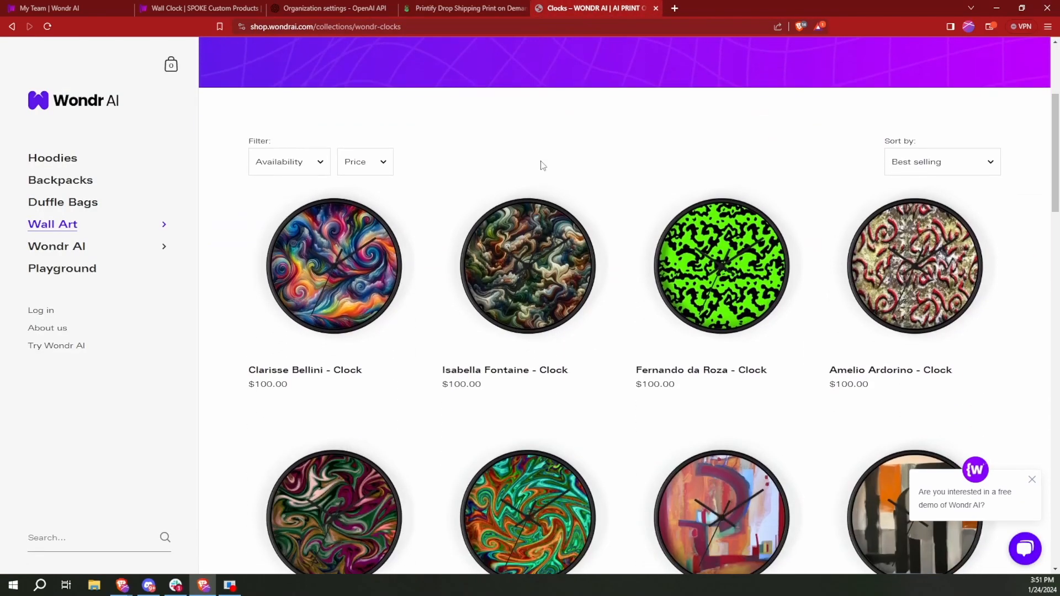
click(452, 8)
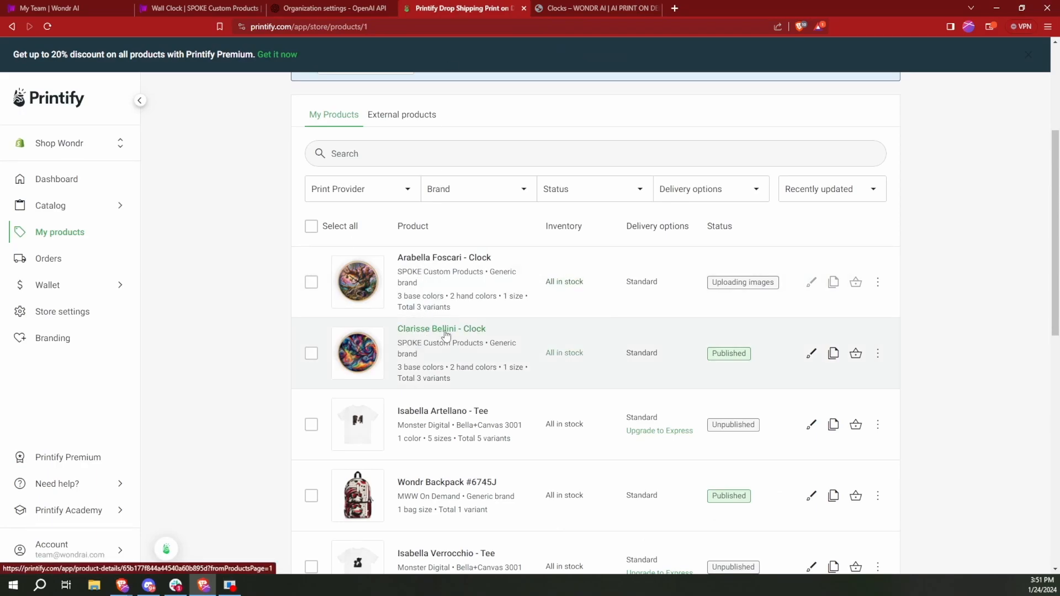
click(593, 8)
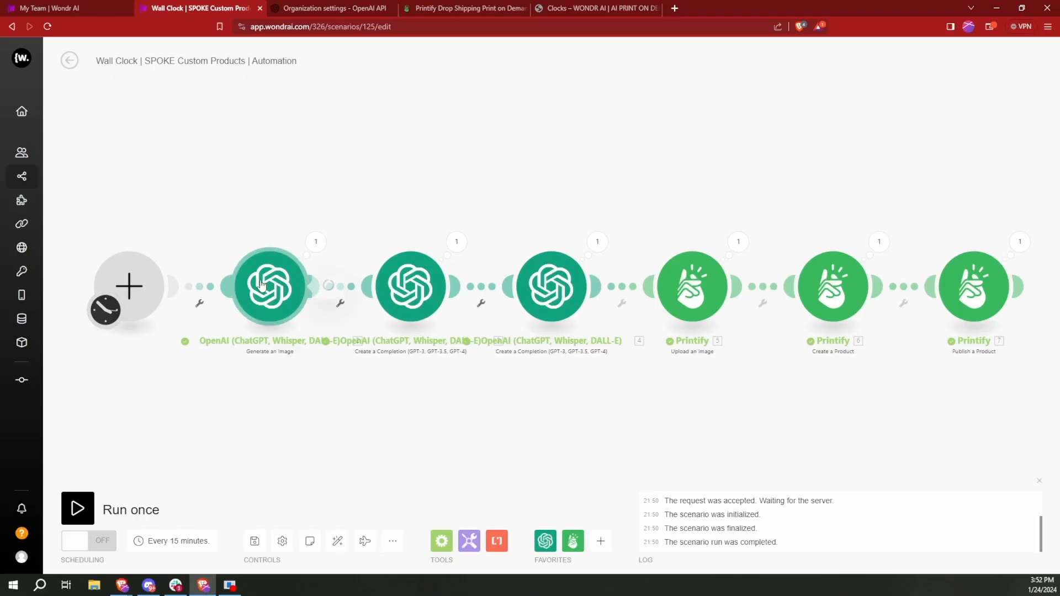
- Change the Dall-E 3 prompt in the Generate an Image module to "majestic horses in a field" and confirm it
click(262, 284)
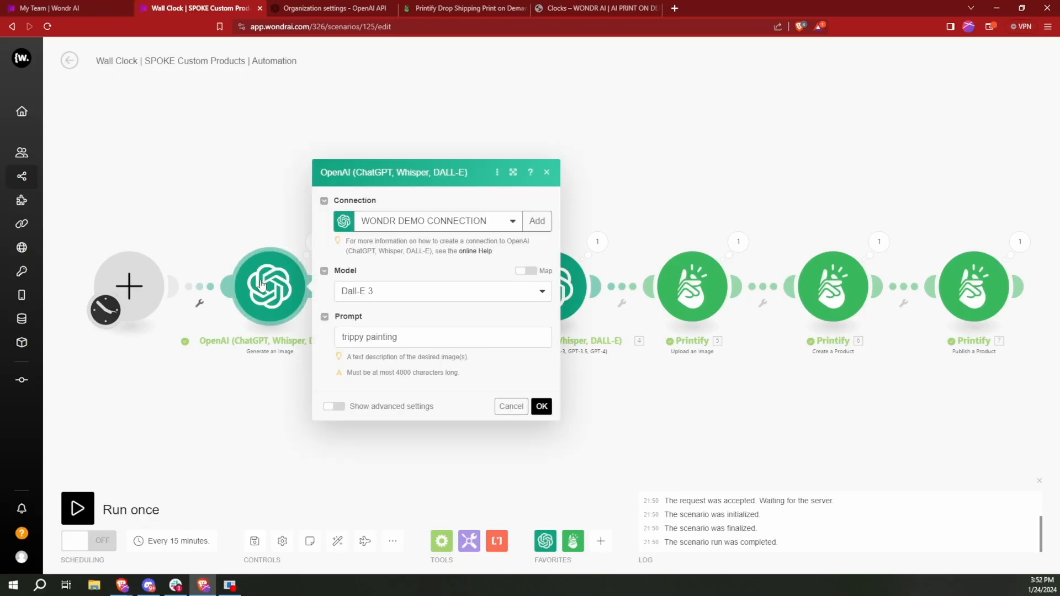
triple_click(442, 337)
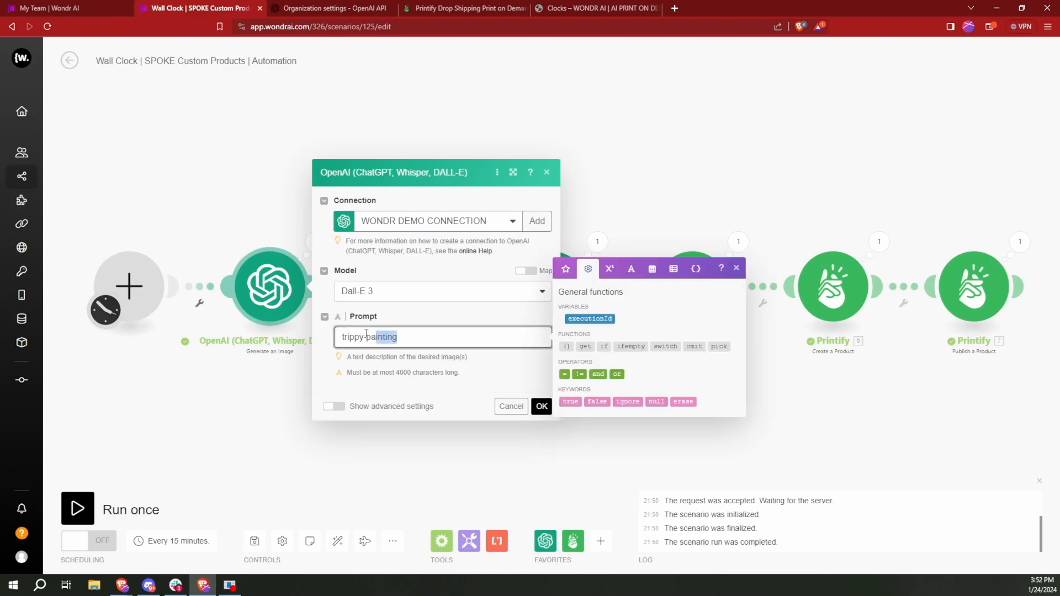
click(450, 338)
drag(451, 334, 326, 348)
text(majestic horses in a field)
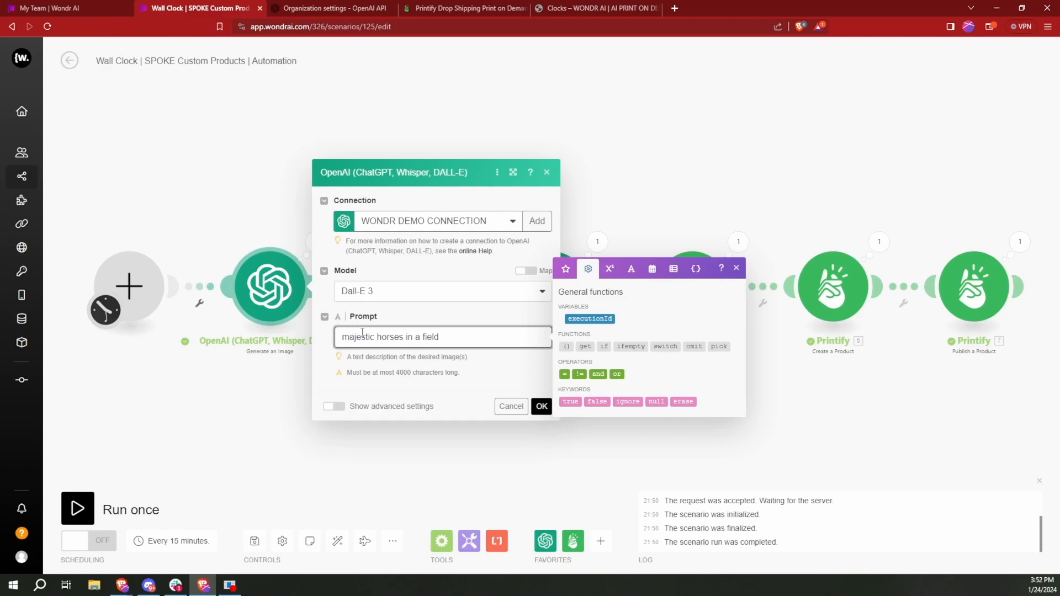
click(493, 374)
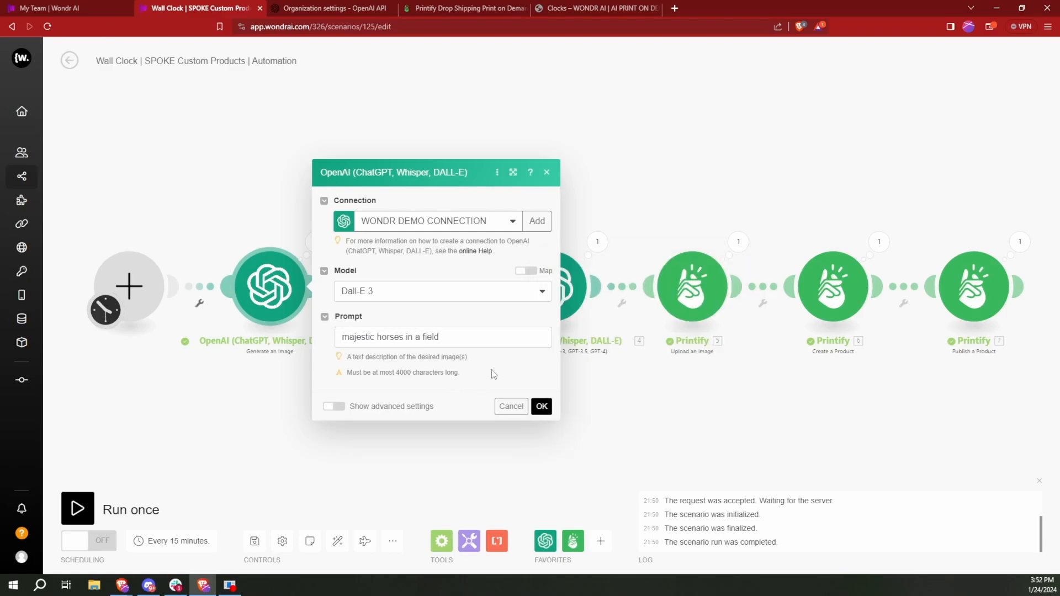
click(541, 407)
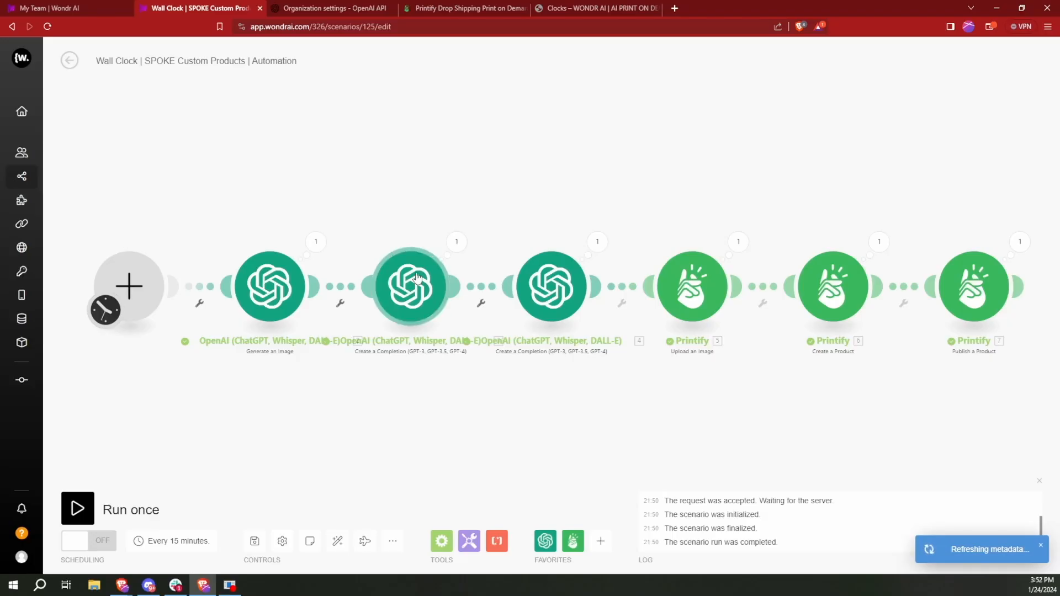
- Review the artist-name prompt messages in the first OpenAI Create a Completion module and close its settings
click(417, 278)
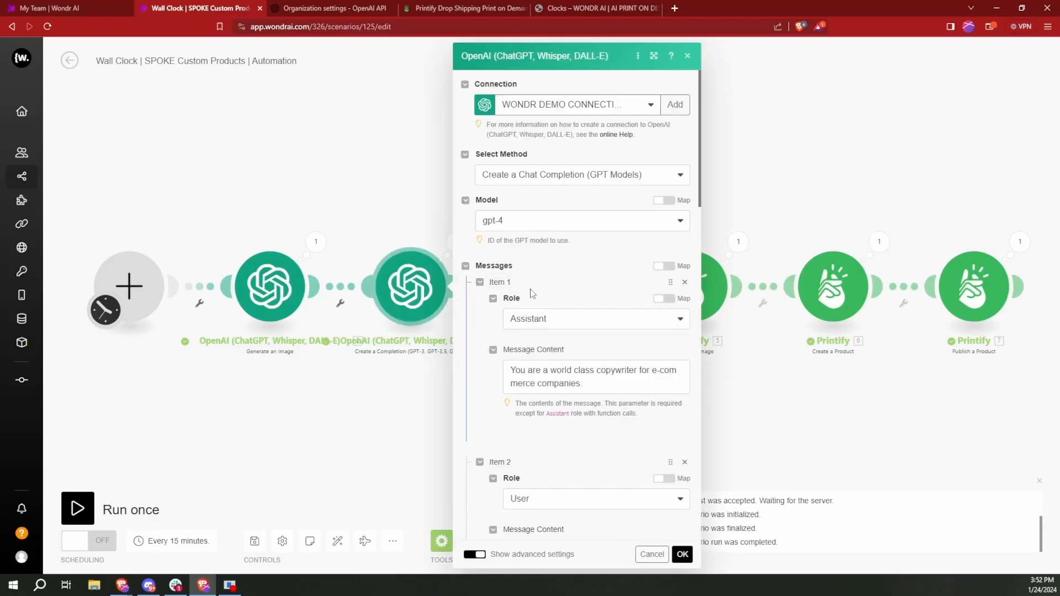
scroll(605, 331, down, 1)
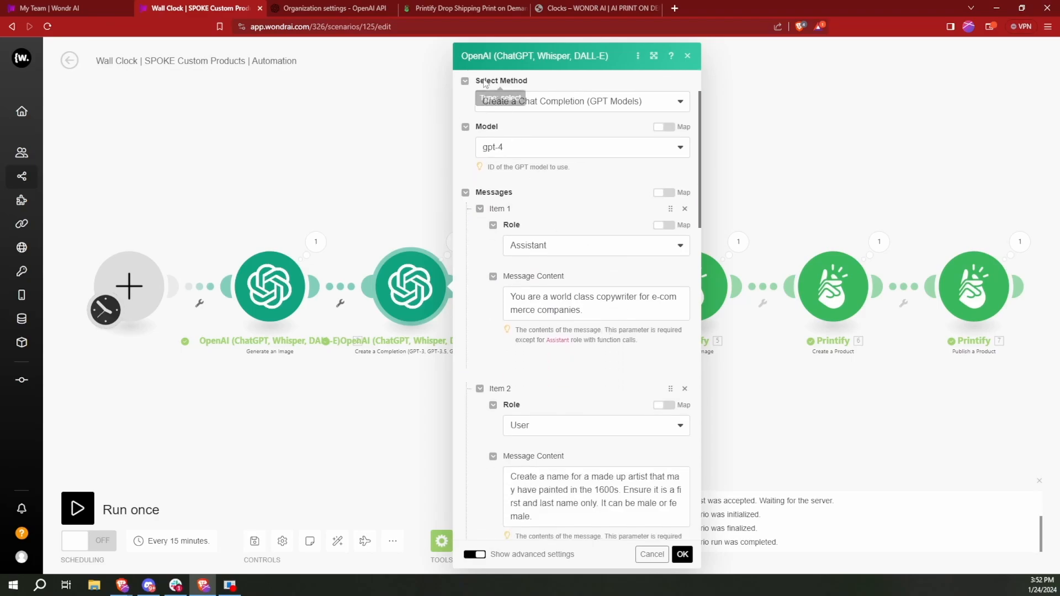
scroll(552, 261, down, 2)
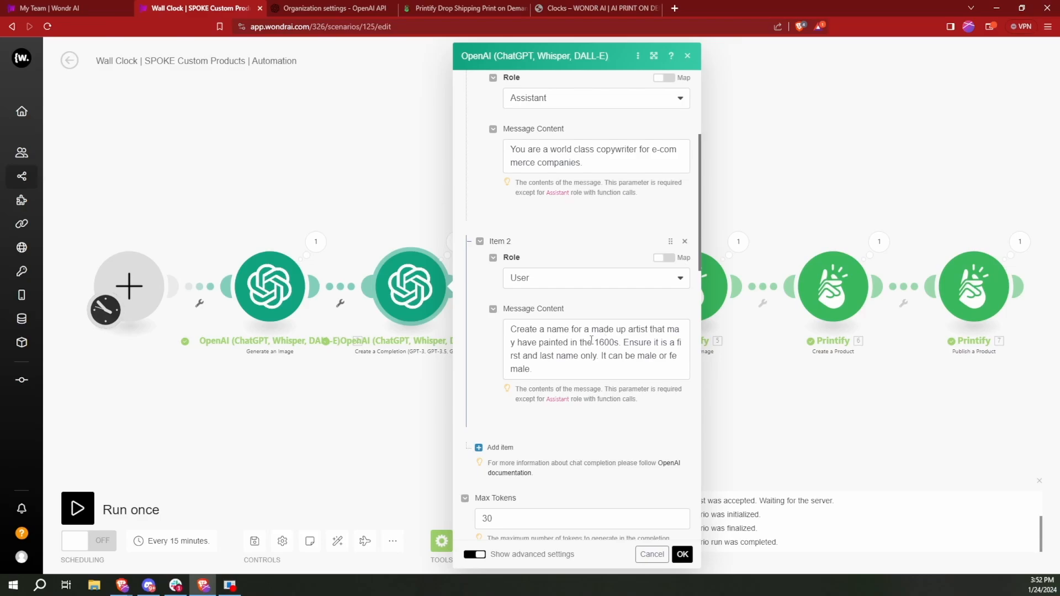
click(682, 554)
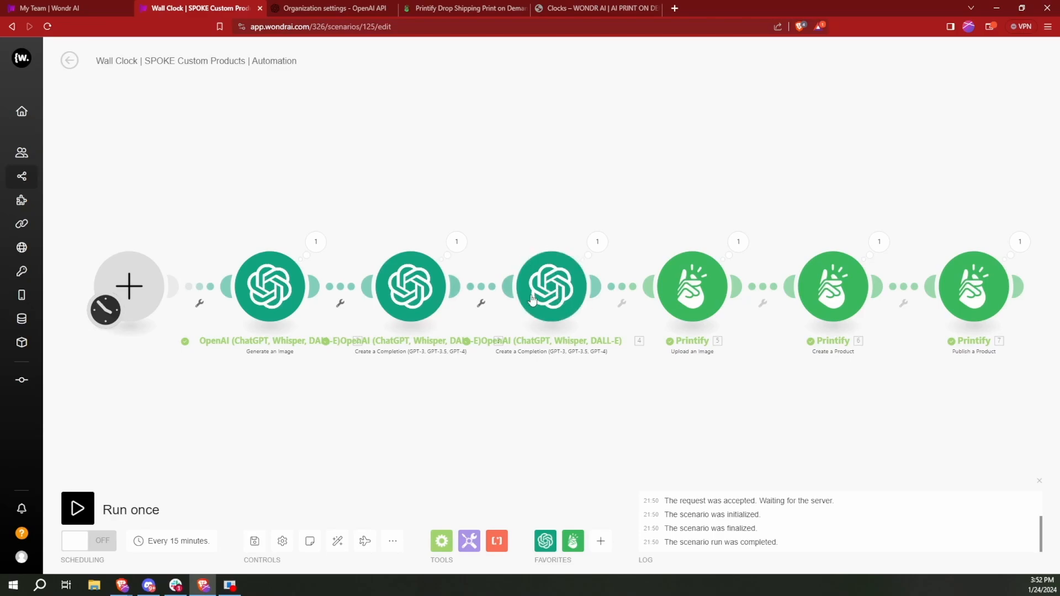
- Review the product description prompt in the second OpenAI Create a Completion module, confirm its settings and save the scenario
click(545, 284)
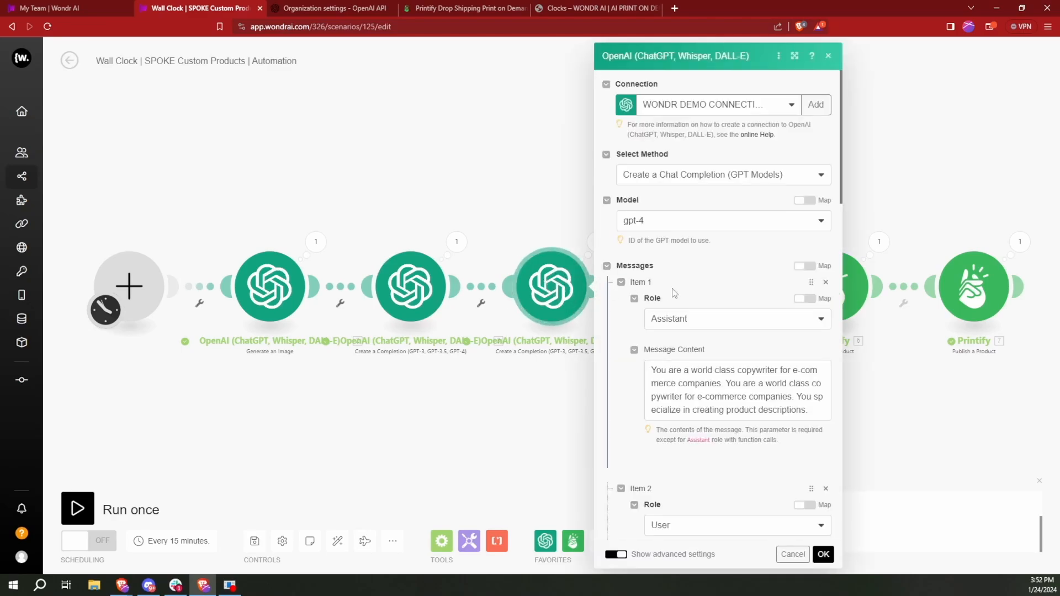
scroll(690, 289, down, 2)
scroll(746, 269, down, 5)
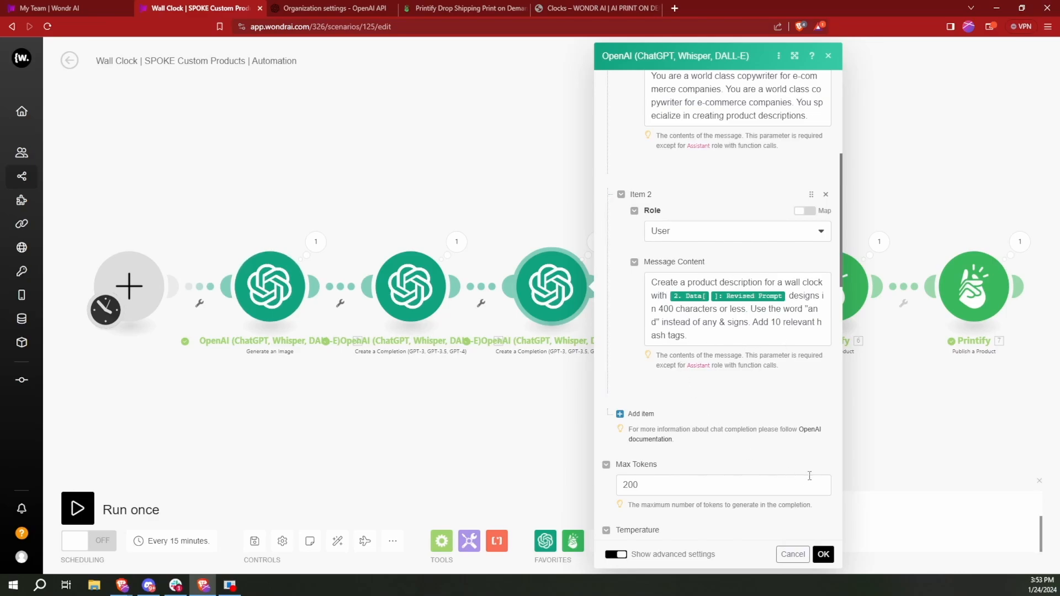
click(823, 554)
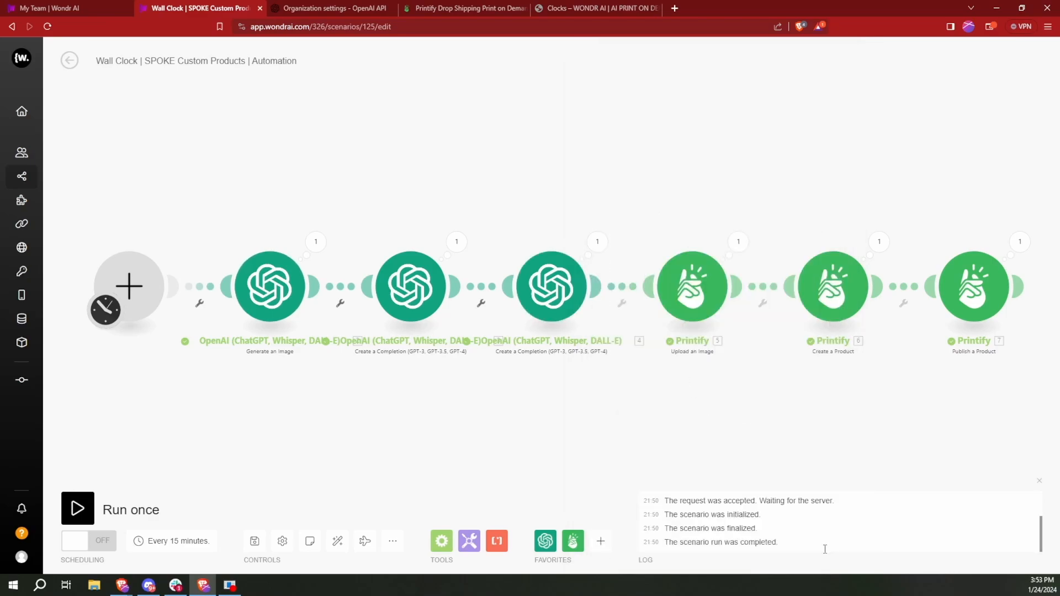
click(258, 544)
- Review the title, description, variants and variant prices in the Printify Create a Product module
click(842, 294)
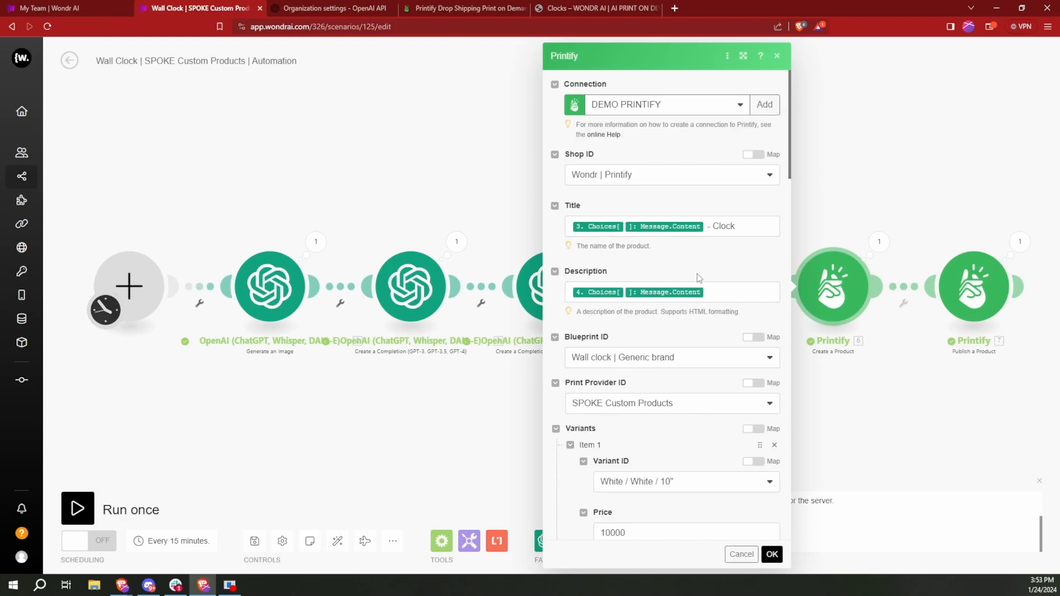
scroll(698, 279, down, 2)
scroll(699, 278, down, 4)
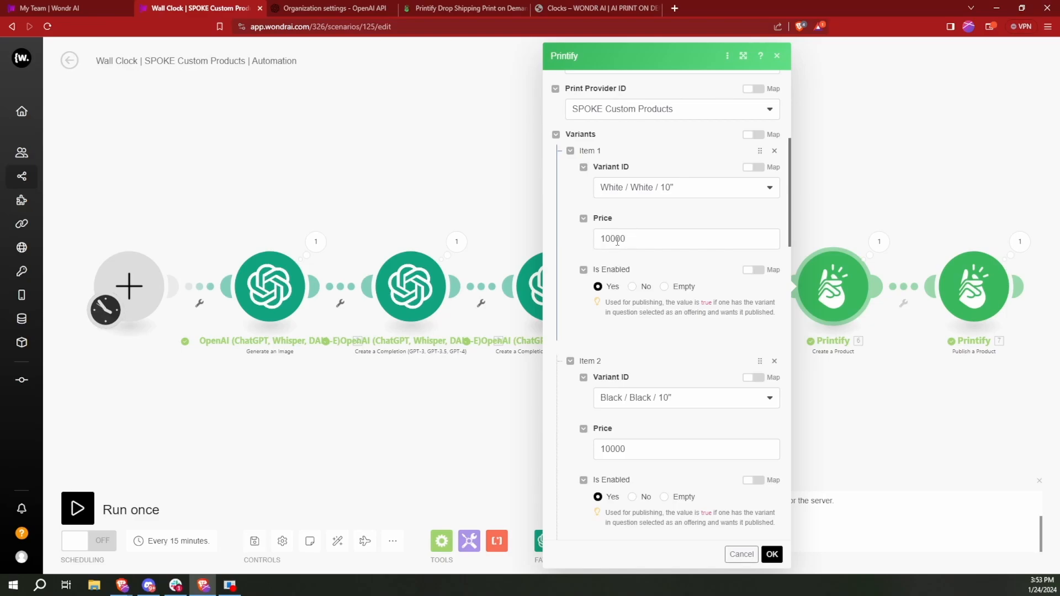
click(613, 238)
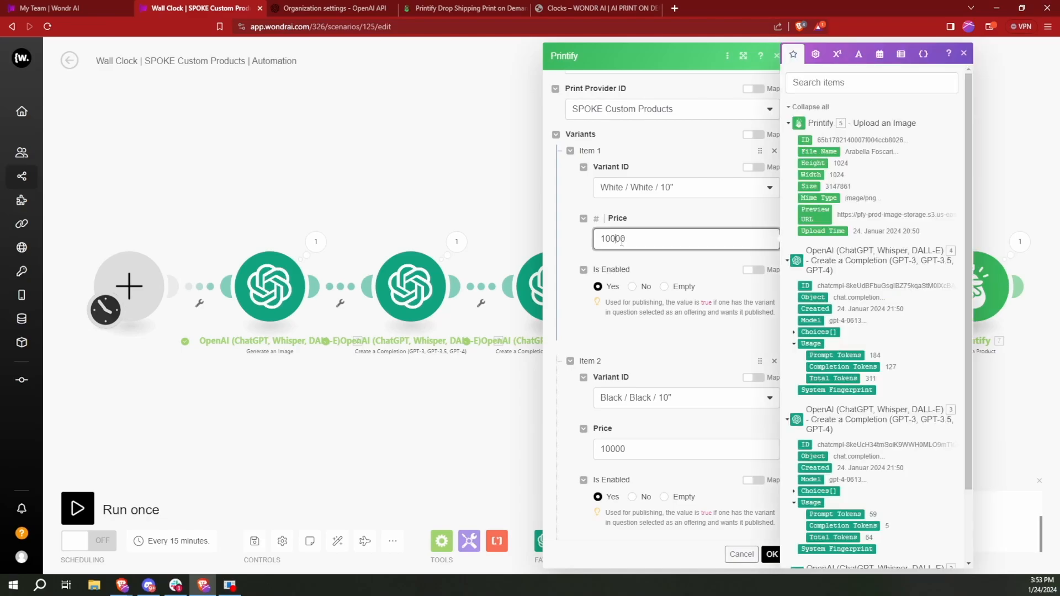
text(.)
key(BackSpace)
scroll(630, 254, down, 15)
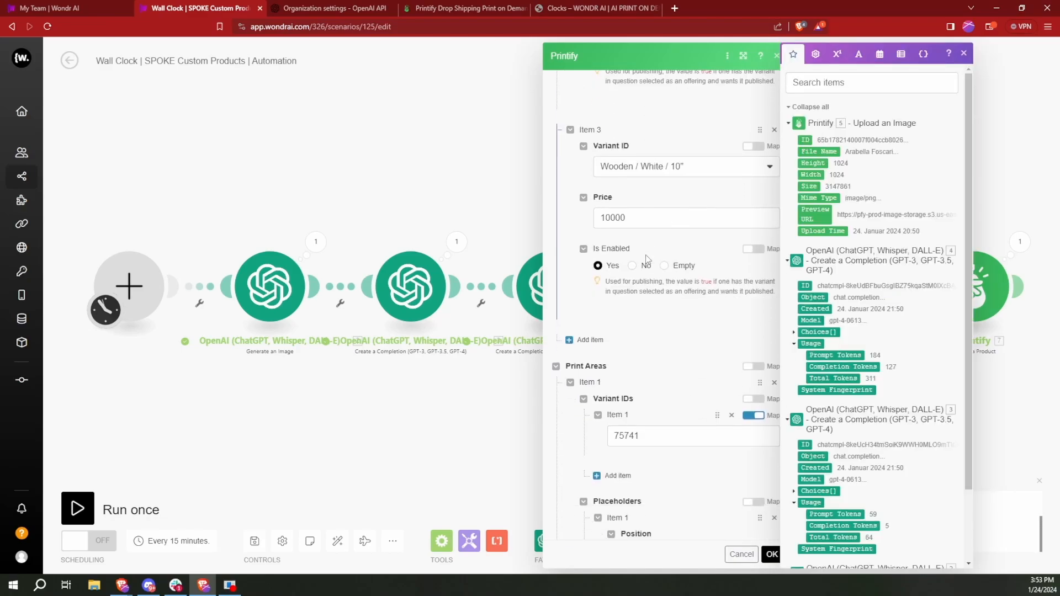
- Change the product tags in the Create a Product module to "Clock,Horses", confirm the settings and save the scenario
scroll(649, 259, down, 6)
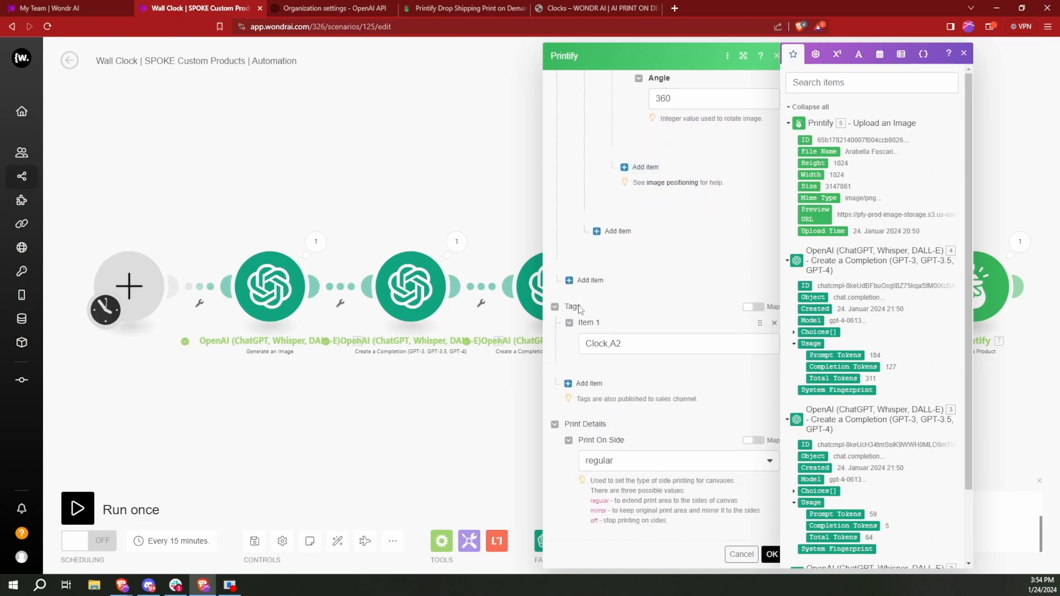
click(630, 344)
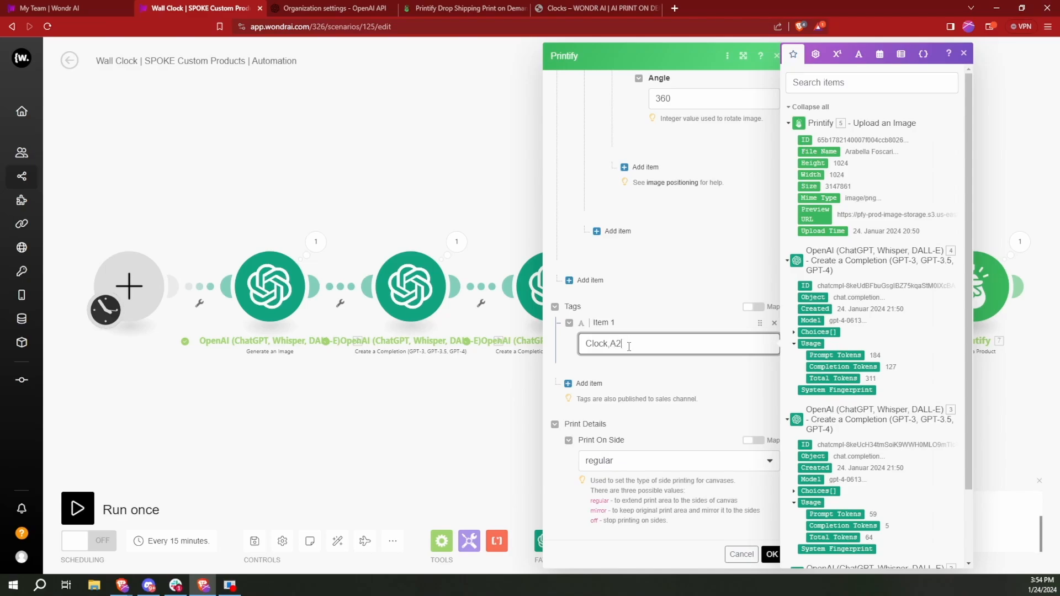
drag(625, 344, 610, 344)
key(BackSpace)
click(773, 556)
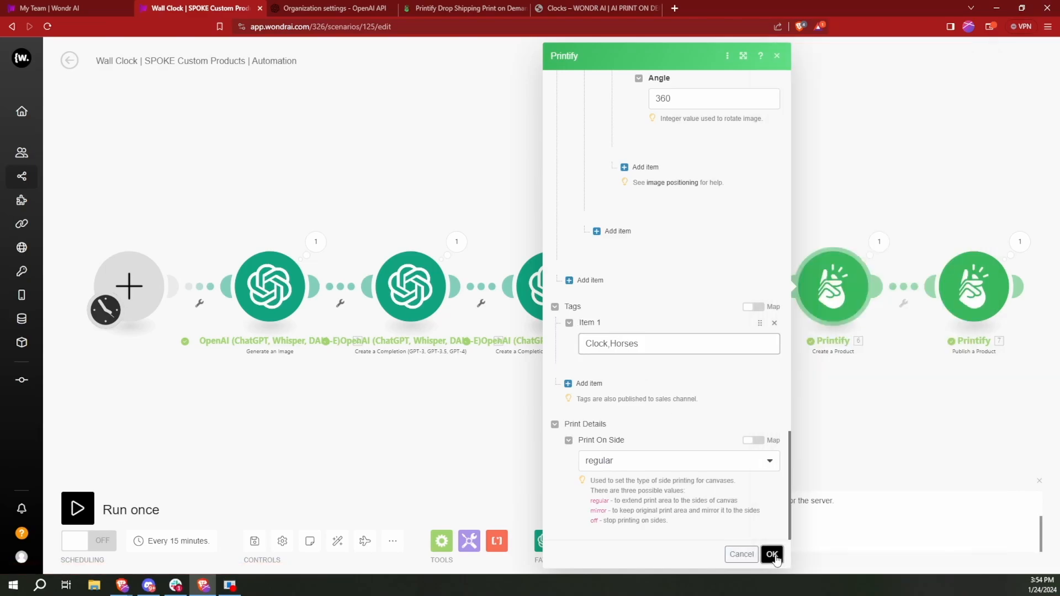
click(254, 543)
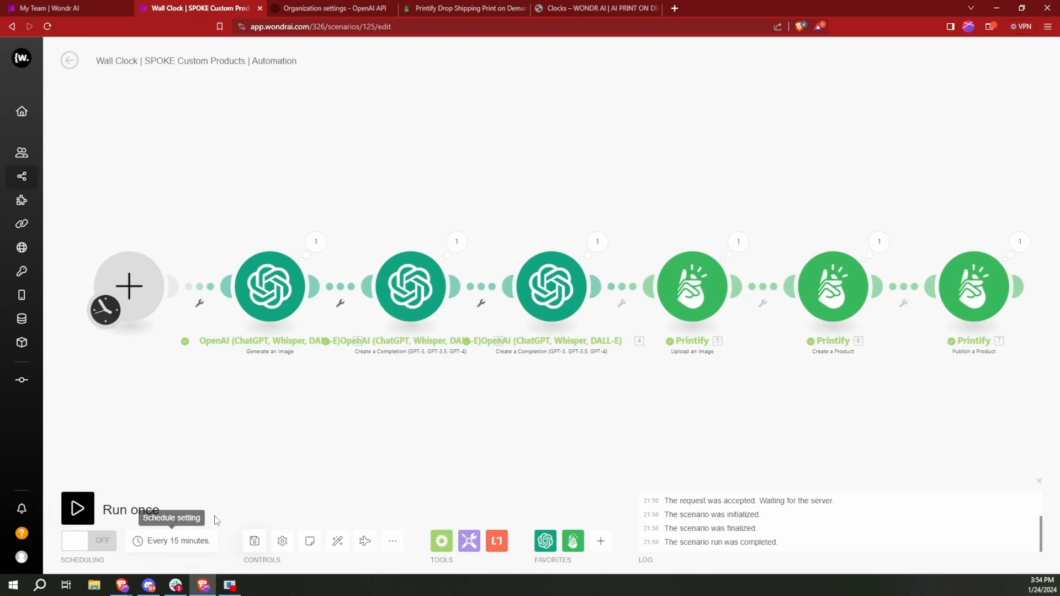
click(177, 546)
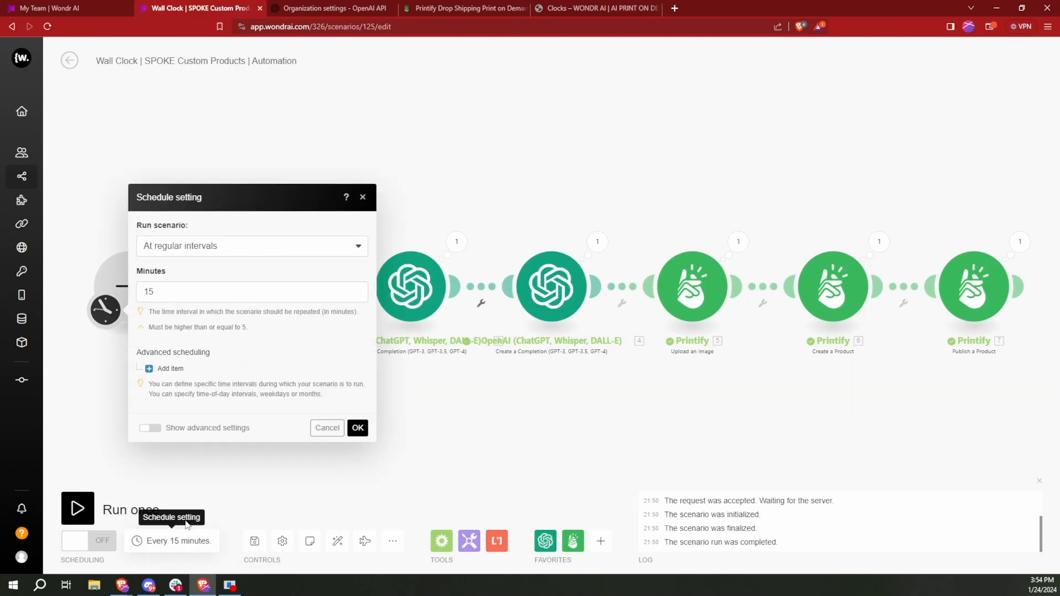
click(240, 253)
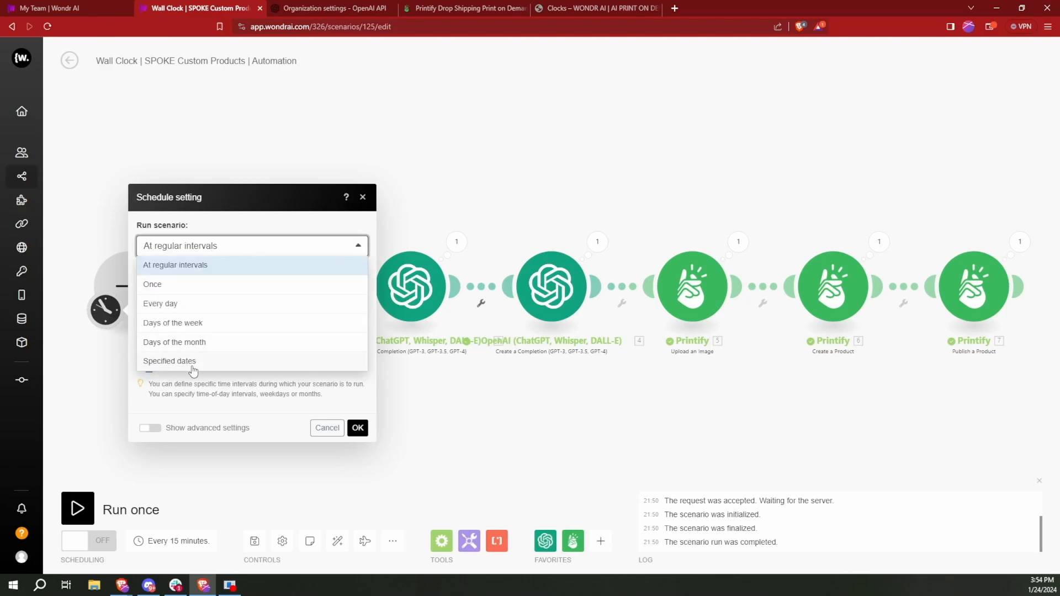
click(235, 244)
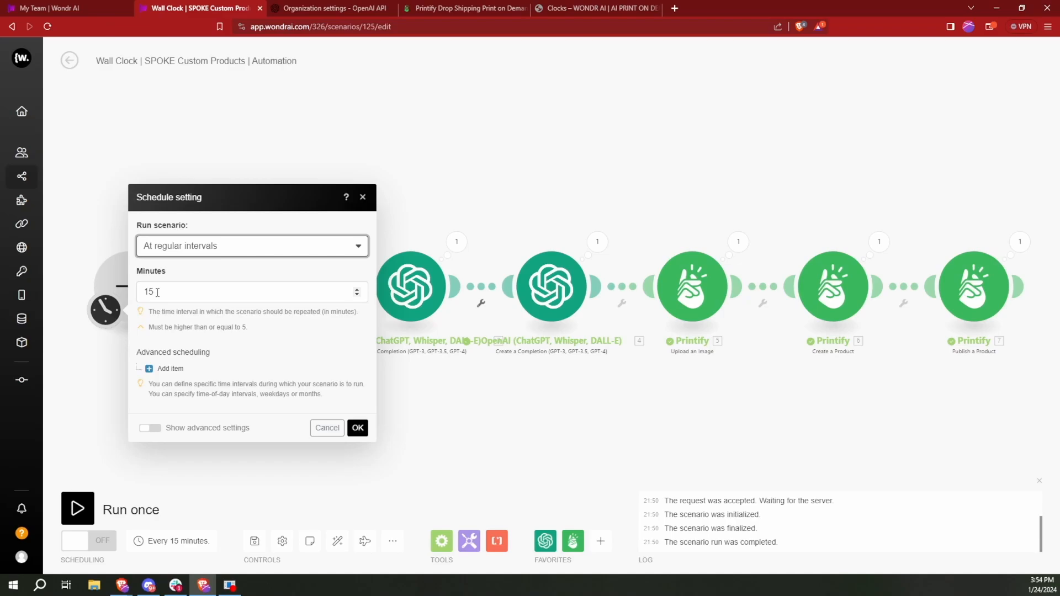
drag(157, 292, 130, 293)
text(60)
text(120)
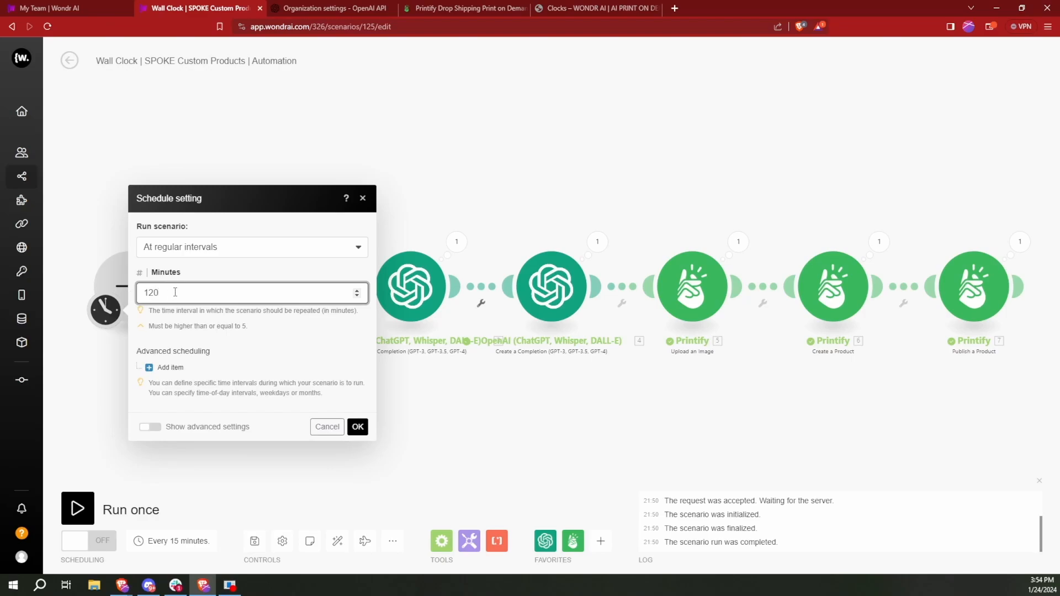
drag(154, 292, 141, 292)
text(5)
click(247, 325)
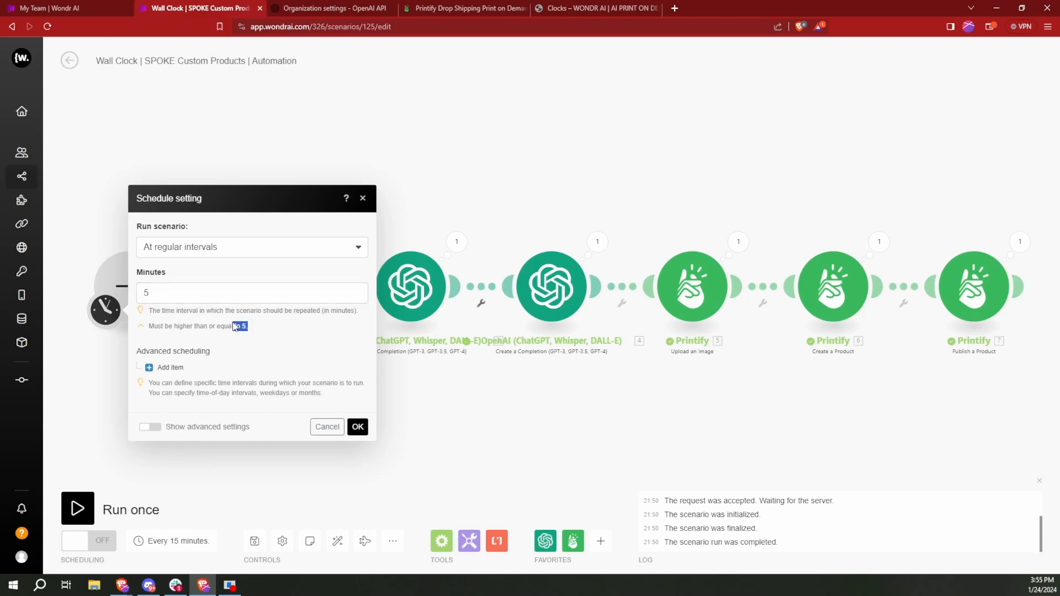
click(172, 287)
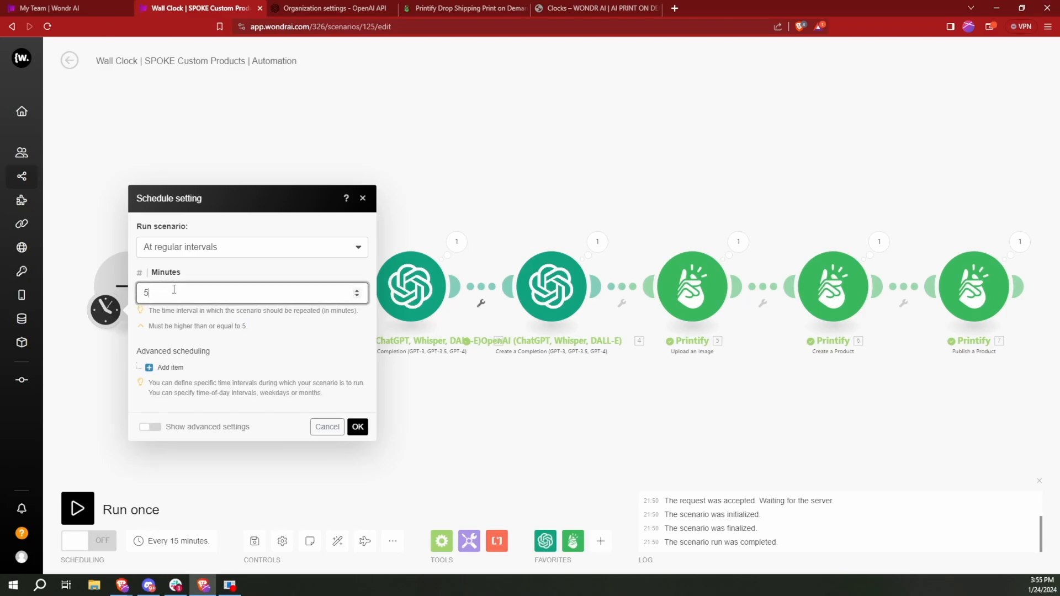
drag(174, 289, 118, 294)
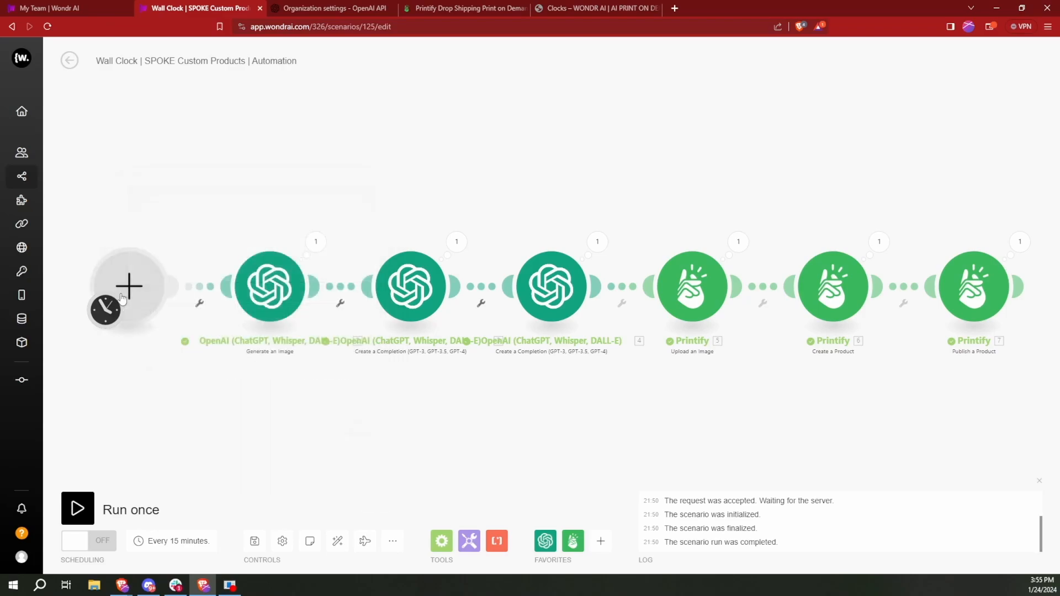
- Schedule the automation to run at regular intervals of 60 minutes and turn its scheduling on
click(153, 543)
drag(156, 292, 140, 290)
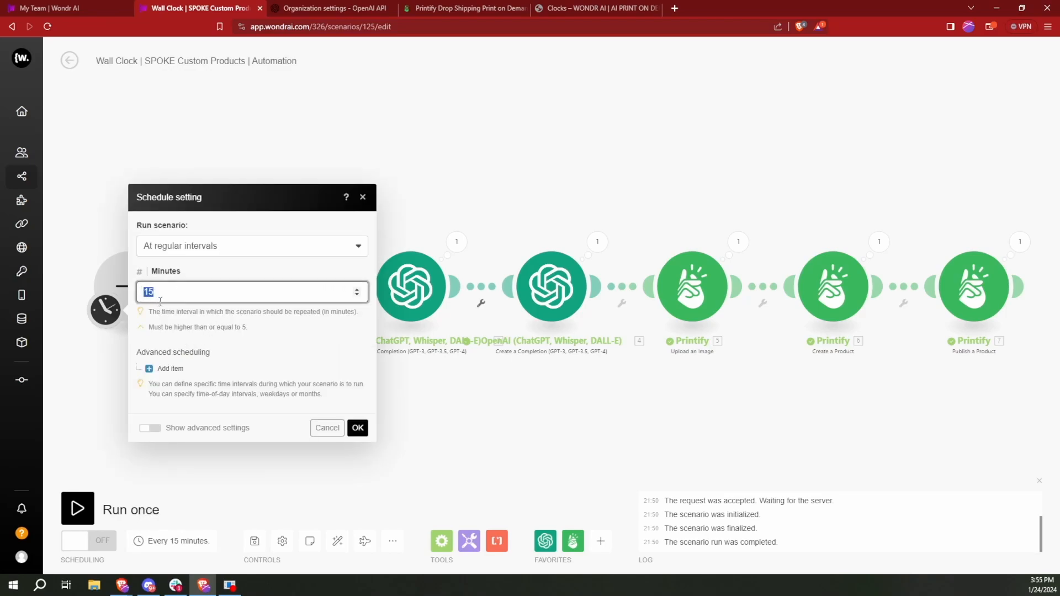
text(60)
click(357, 428)
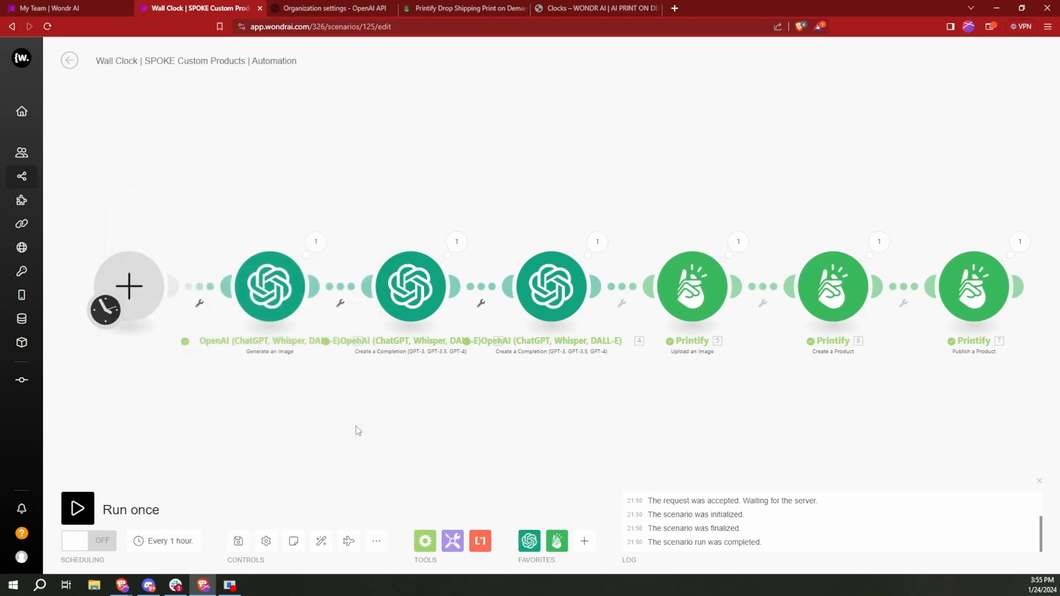
click(90, 552)
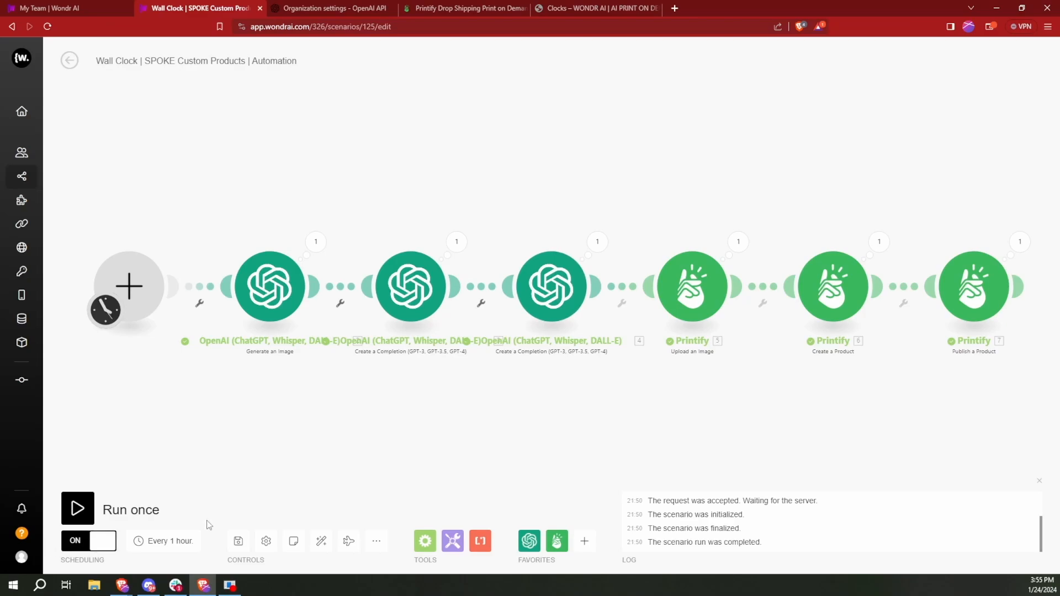
- Go to the scenarios list, saving the pending changes, then check the Wall Clock automation's run interval and toggle its active state
mouse_move(31, 175)
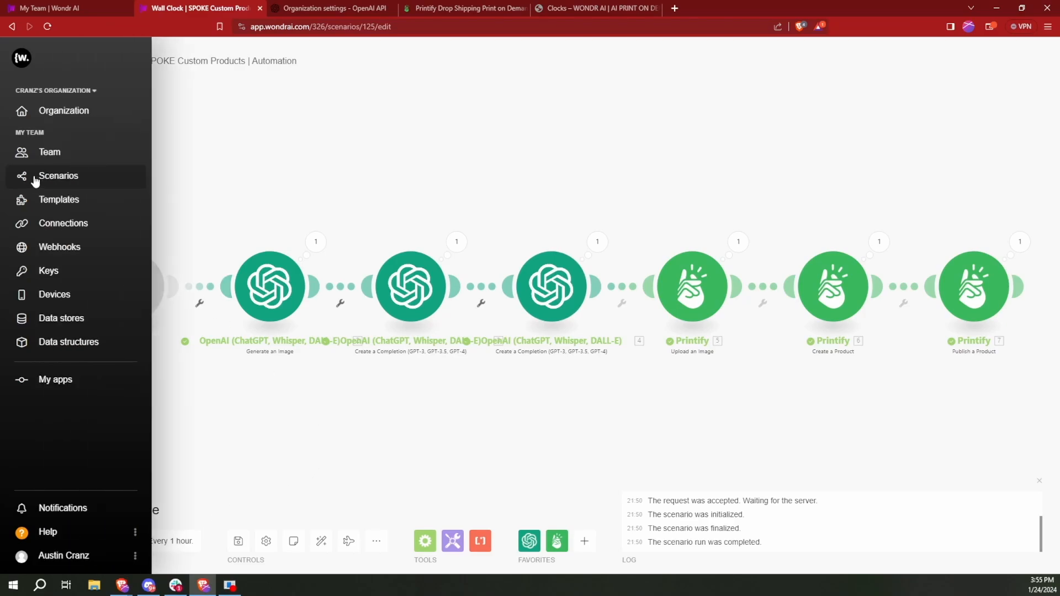
click(56, 180)
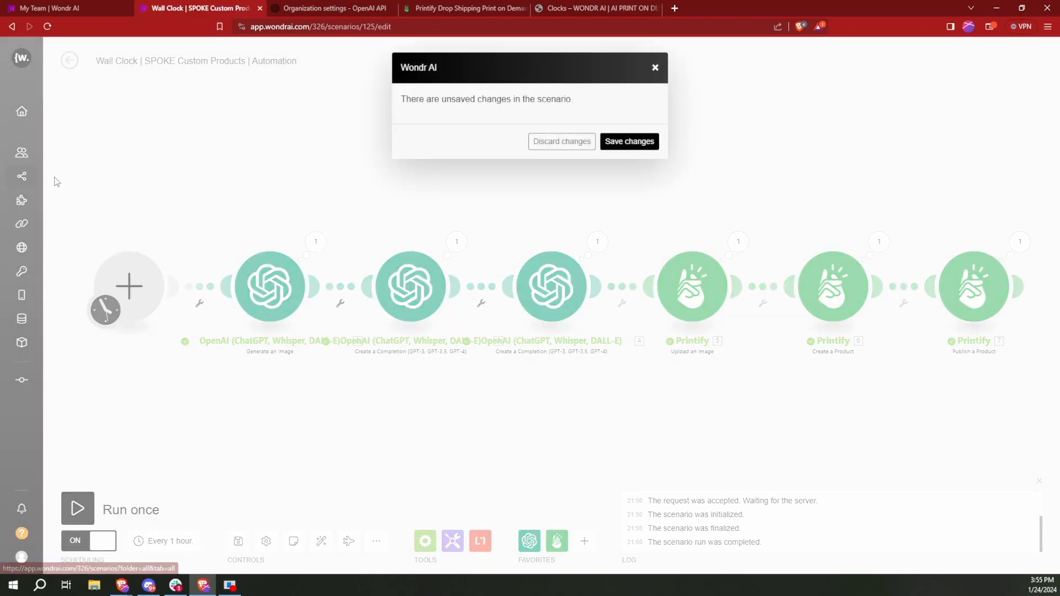
click(630, 146)
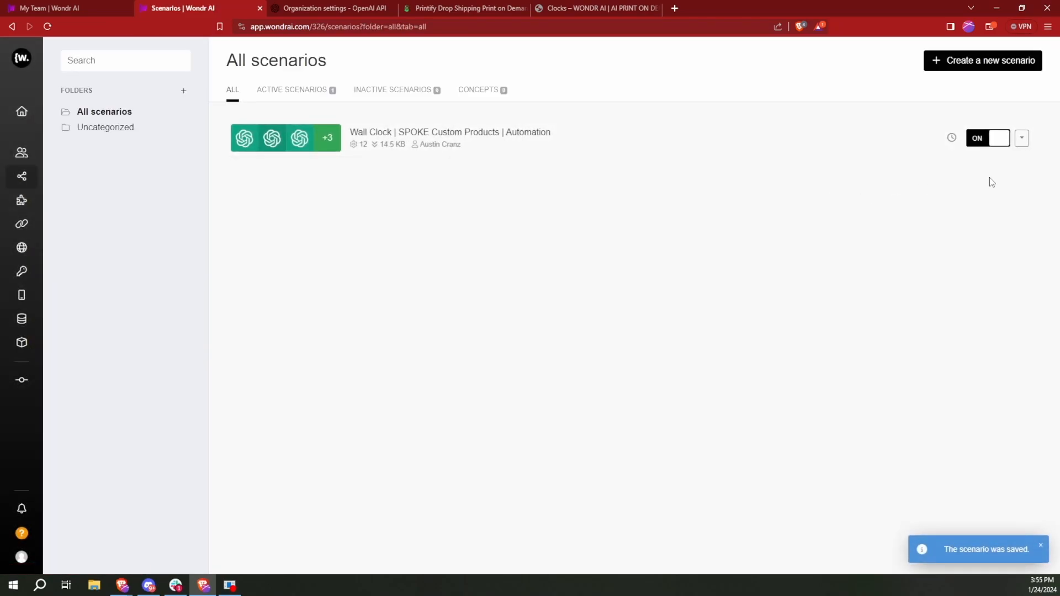
mouse_move(952, 141)
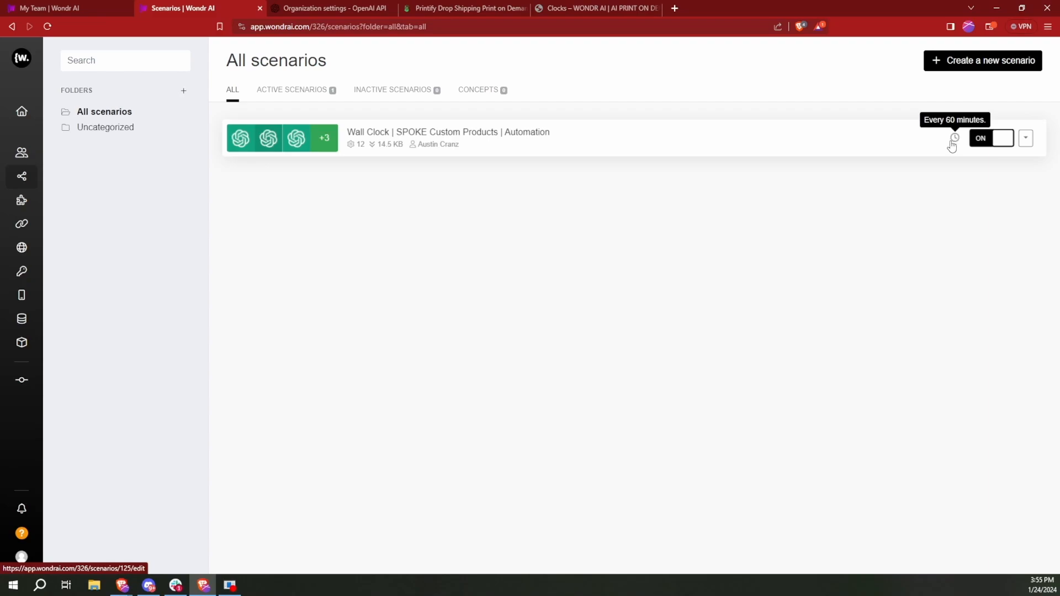
click(1002, 139)
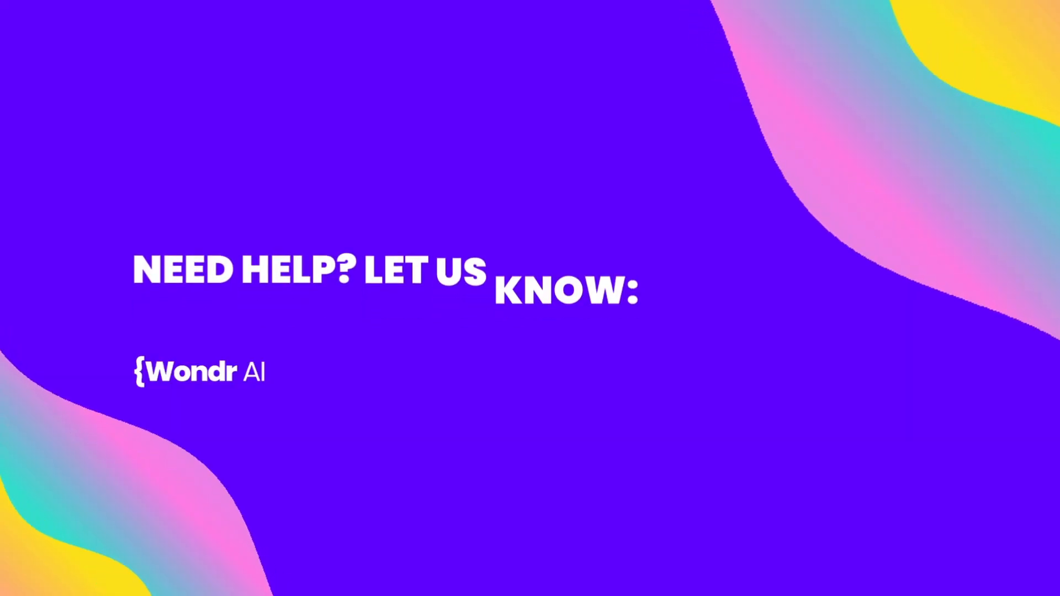